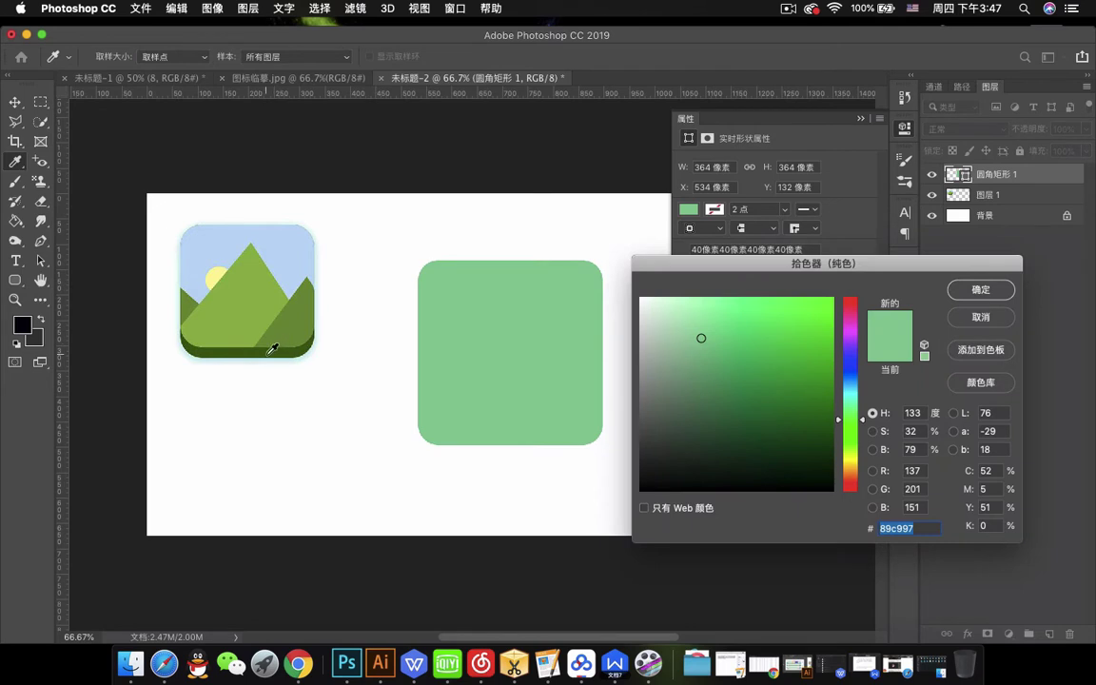
Fill the rounded rectangle with the reference icon's dark green base colour, then duplicate it and shorten the copy to 332 px high from its bottom edge.
click(270, 352)
key(Return)
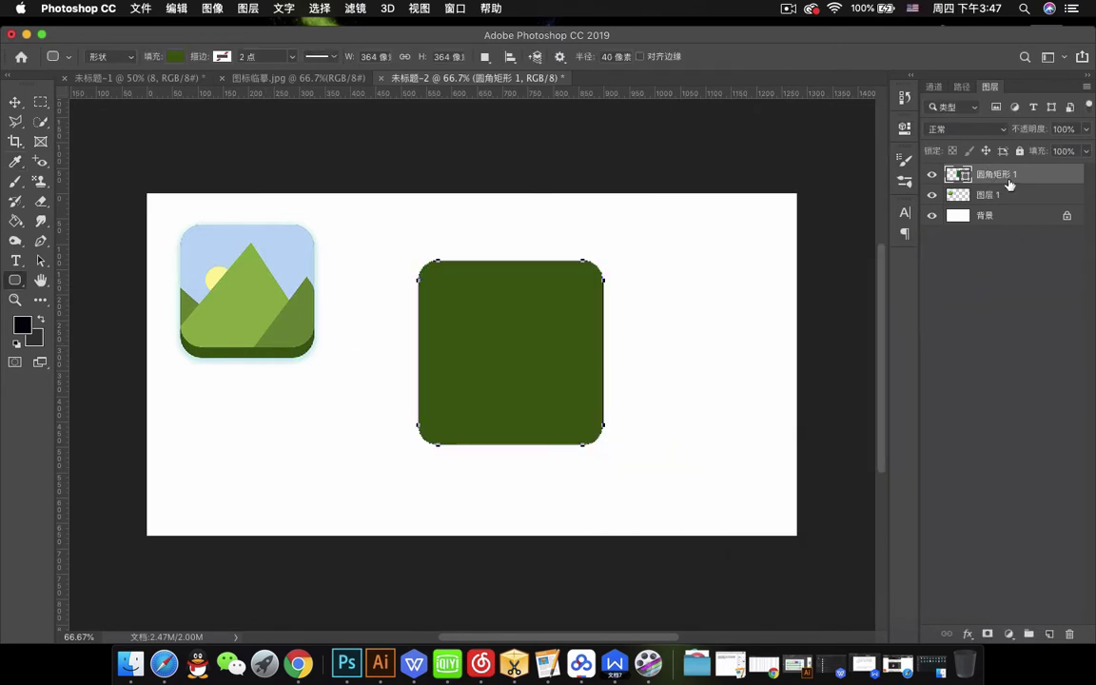
key(super+j)
key(super+t)
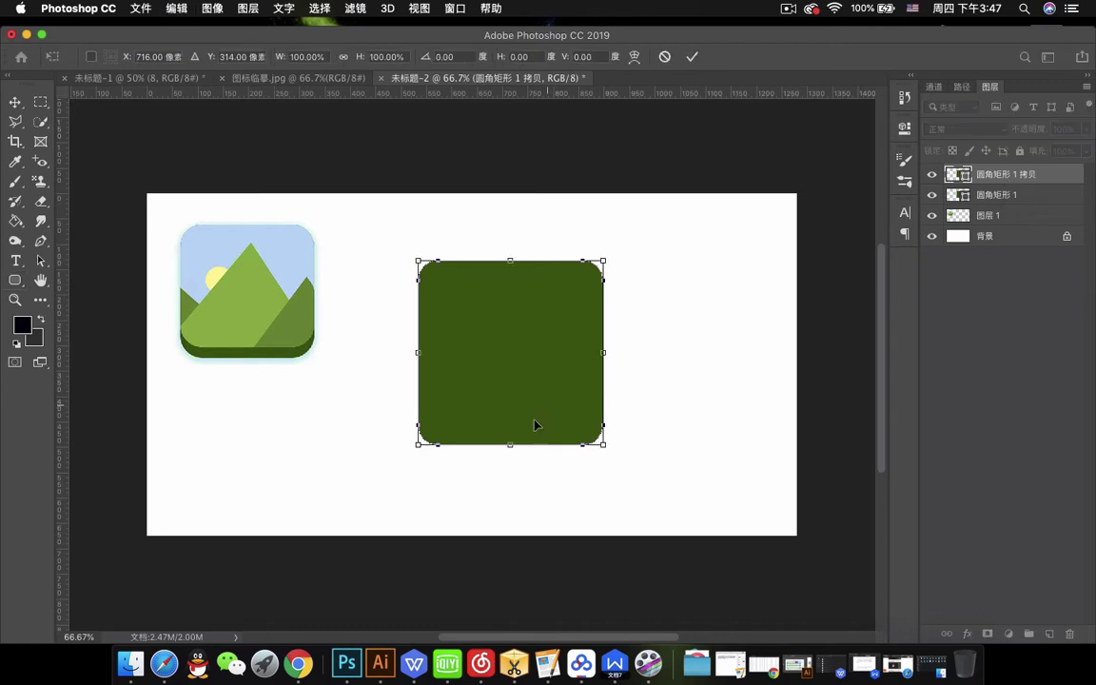
drag(512, 445, 512, 429)
key(Return)
Fill the shortened rounded rectangle copy with the light blue sampled from the reference icon's sky.
key(i)
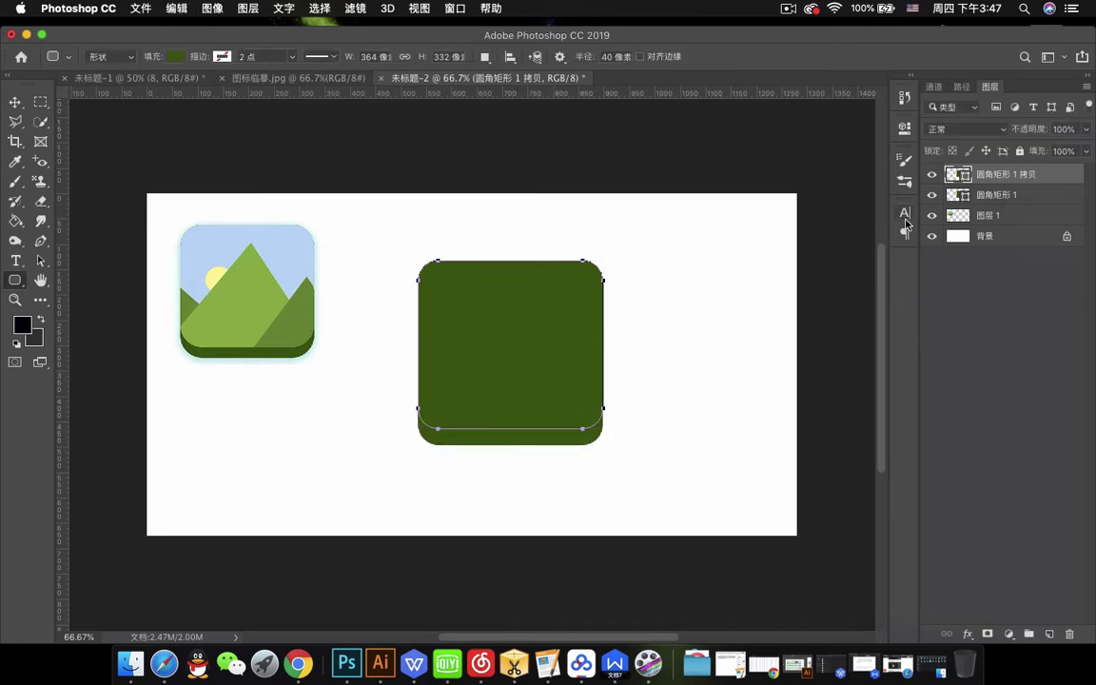
click(286, 233)
key(Return)
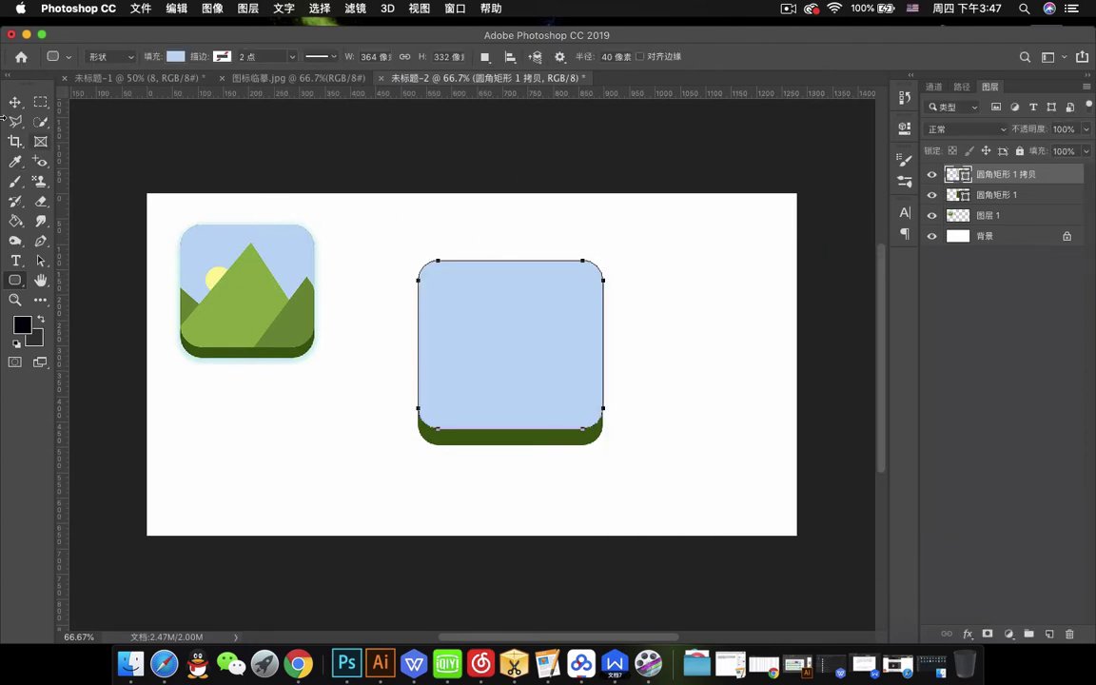
Draw a three-sided polygon about 211 by 203 px on the blue shape and fill it with the reference mountain's light green, 92b14a.
key(v)
drag(589, 343, 566, 345)
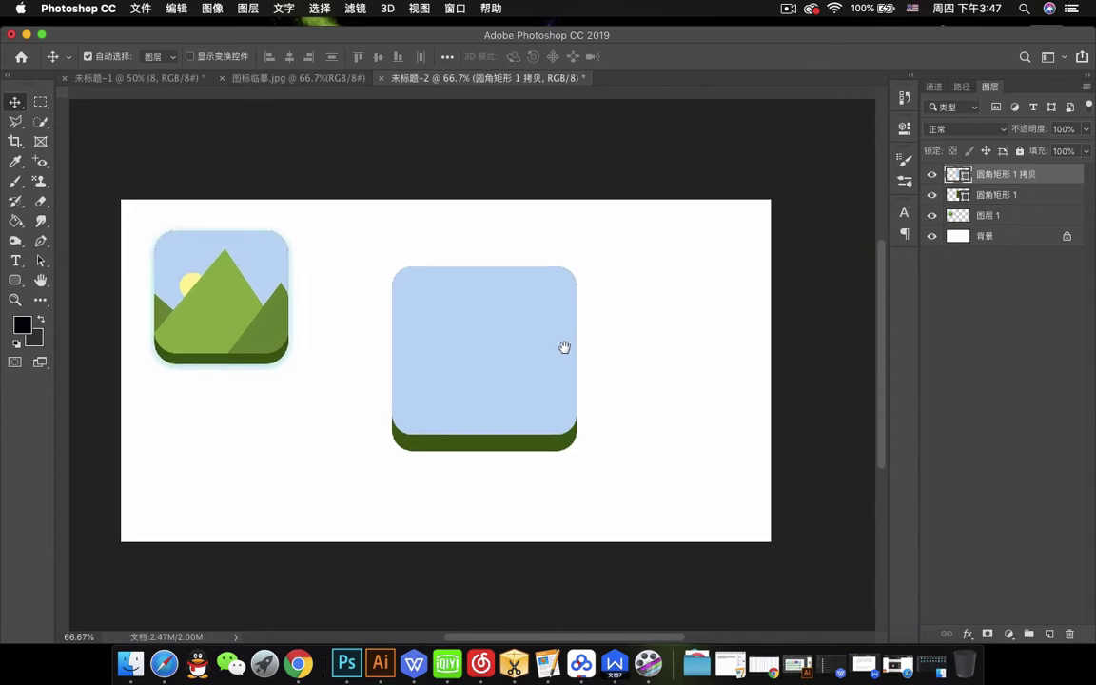
key(super+r)
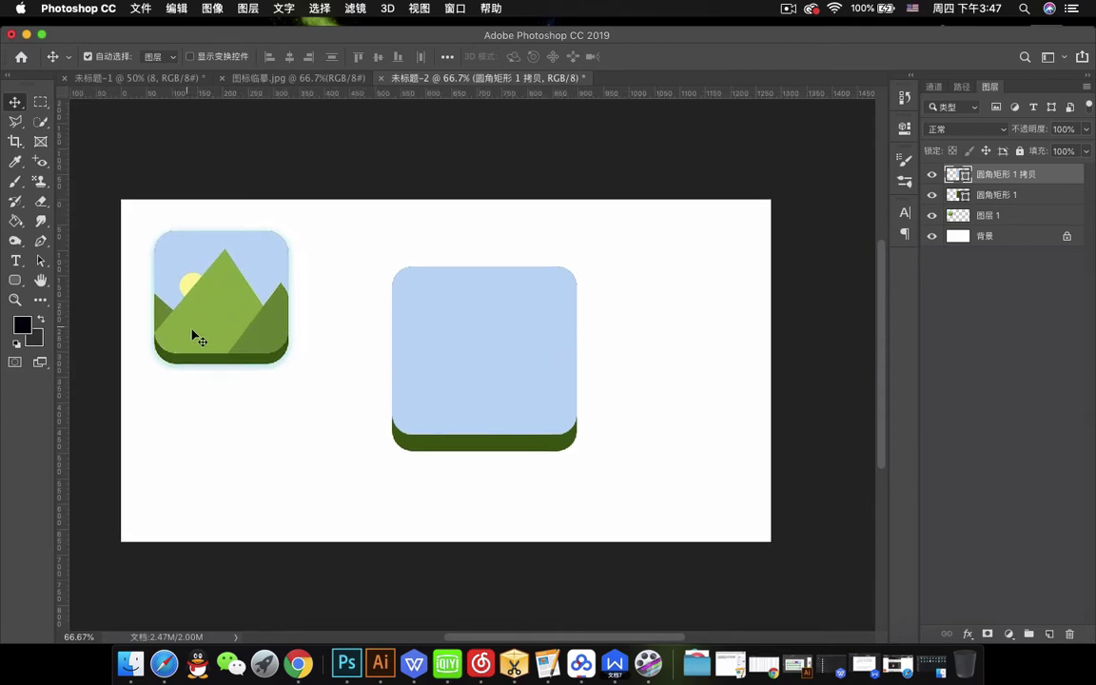
click(14, 288)
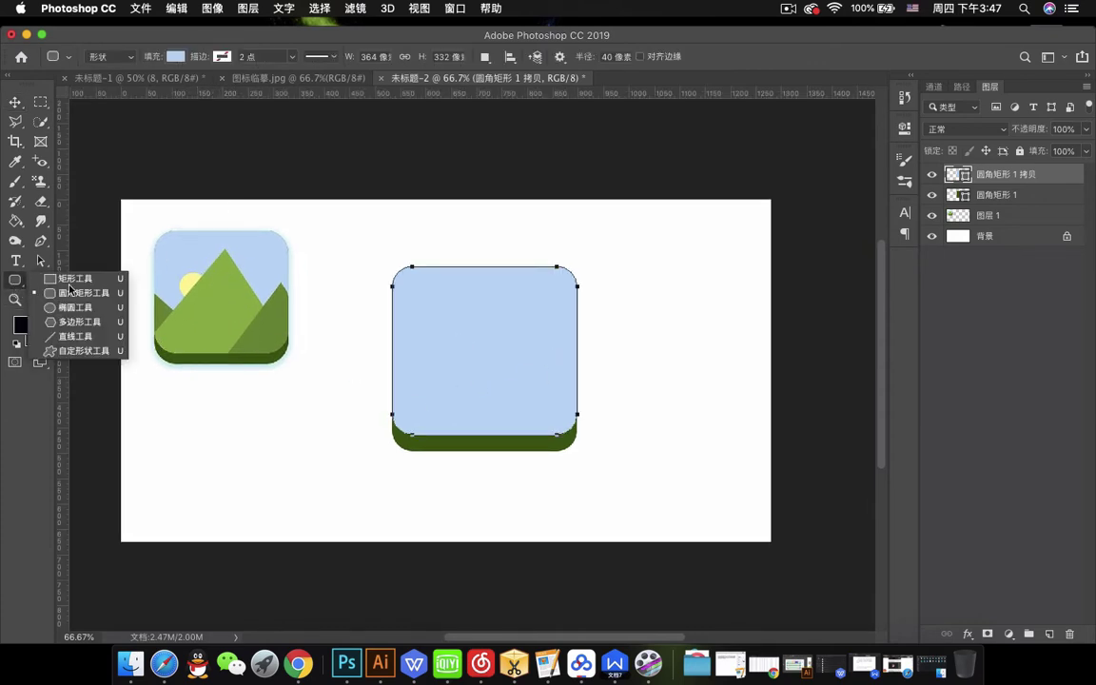
click(80, 322)
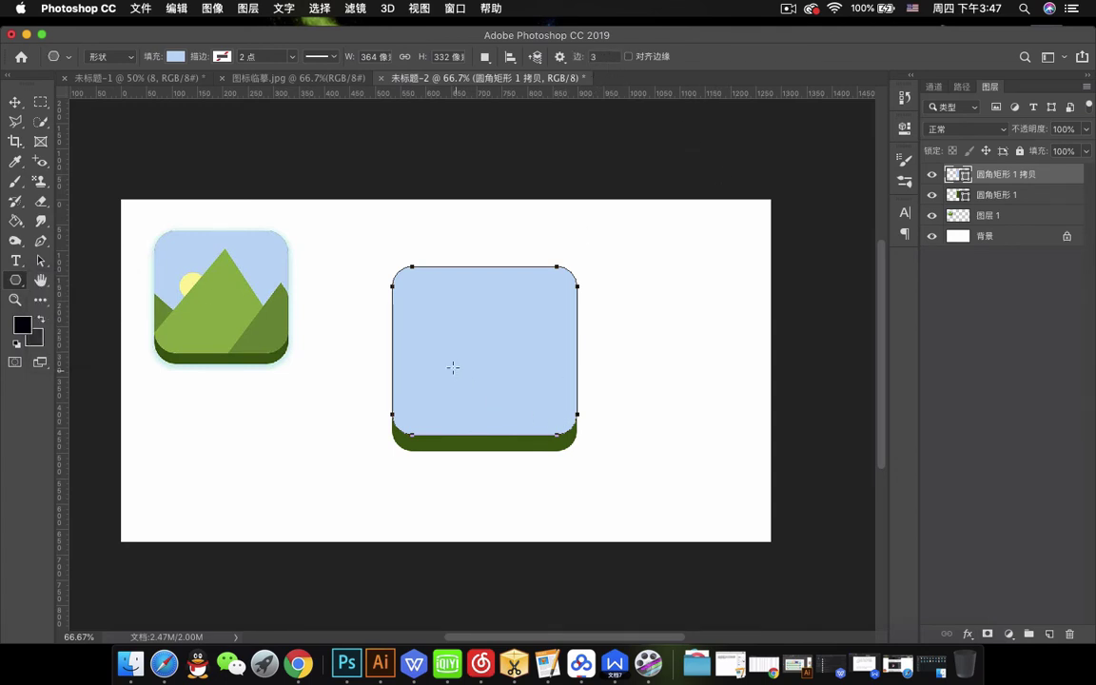
drag(453, 368, 499, 405)
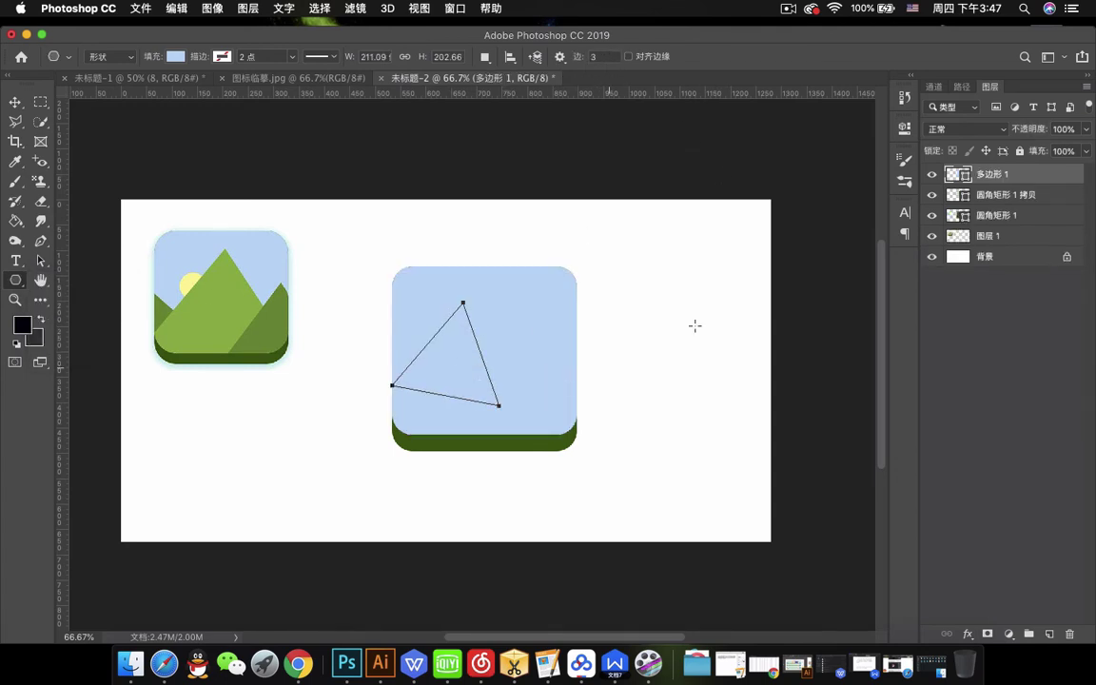
double_click(955, 175)
click(220, 285)
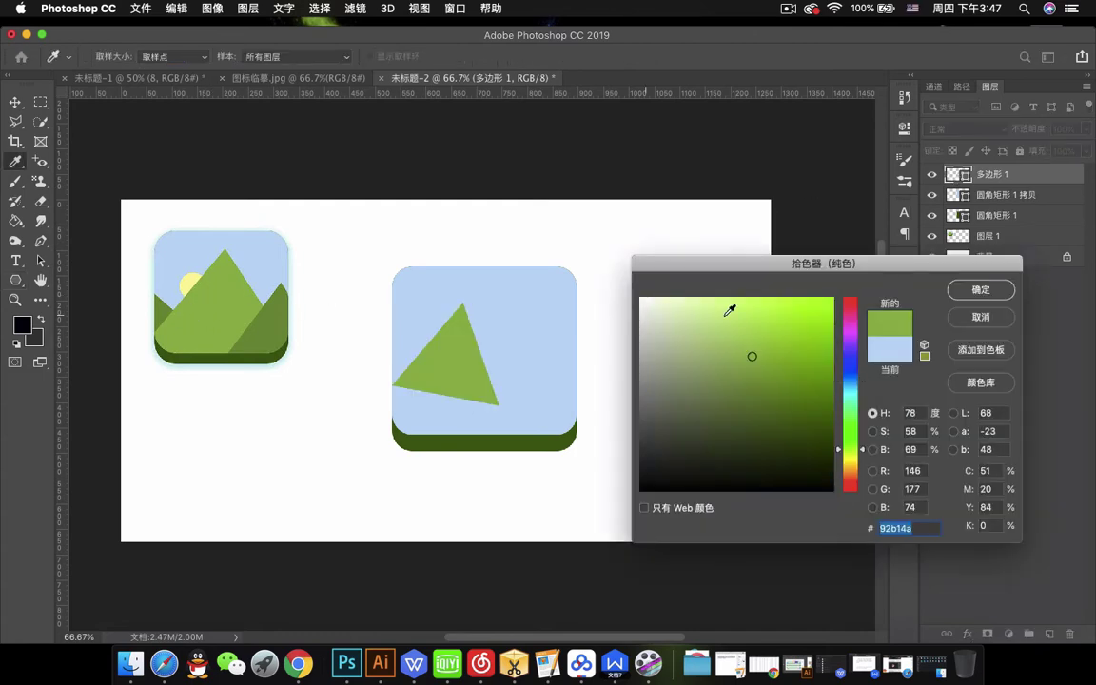
click(982, 291)
key(v)
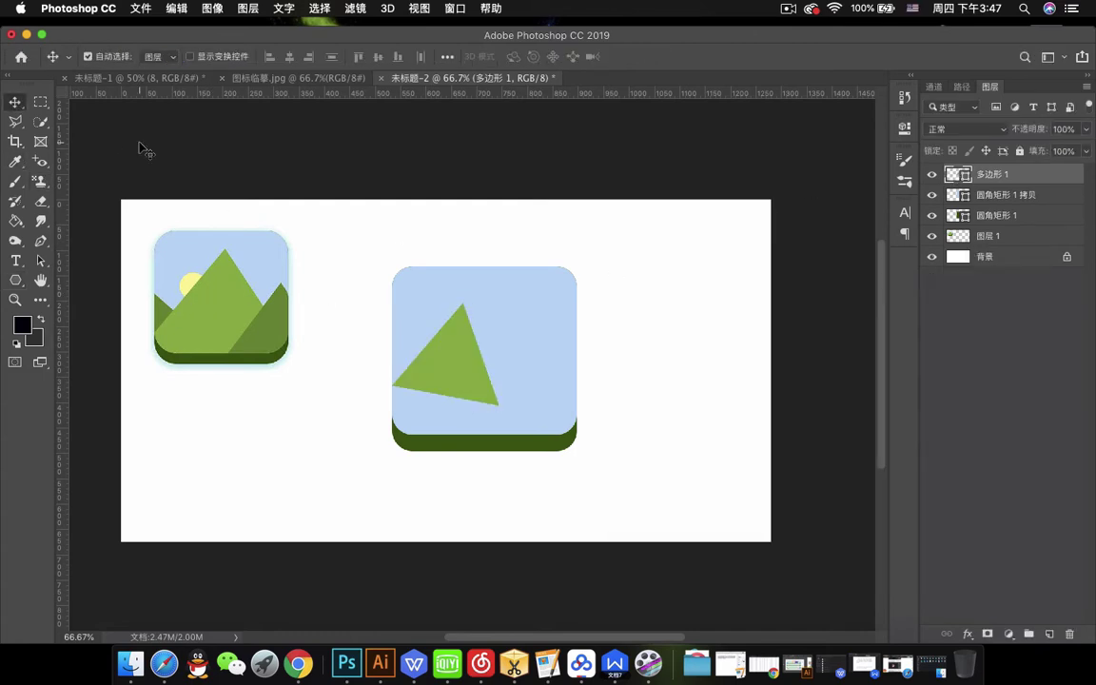
Scale the green triangle to about 184% wide and 152% high, placing it over the blue shape's lower-left area with its base past the edge.
key(super+t)
drag(425, 348, 577, 504)
drag(578, 427, 608, 425)
drag(526, 448, 471, 419)
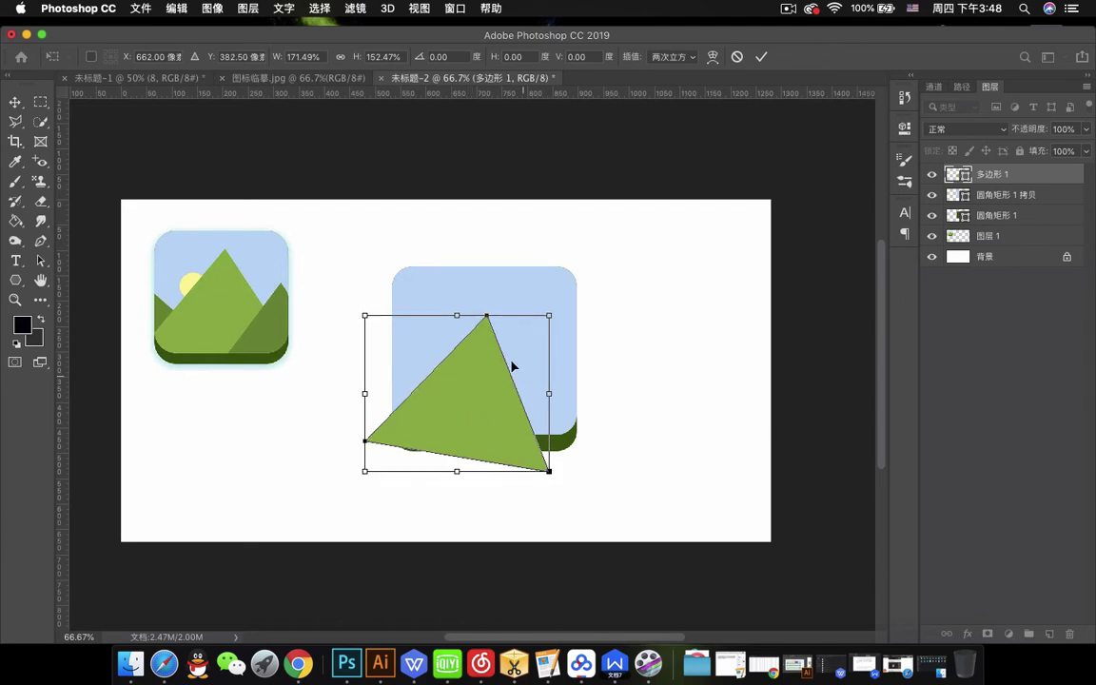
drag(549, 403, 504, 386)
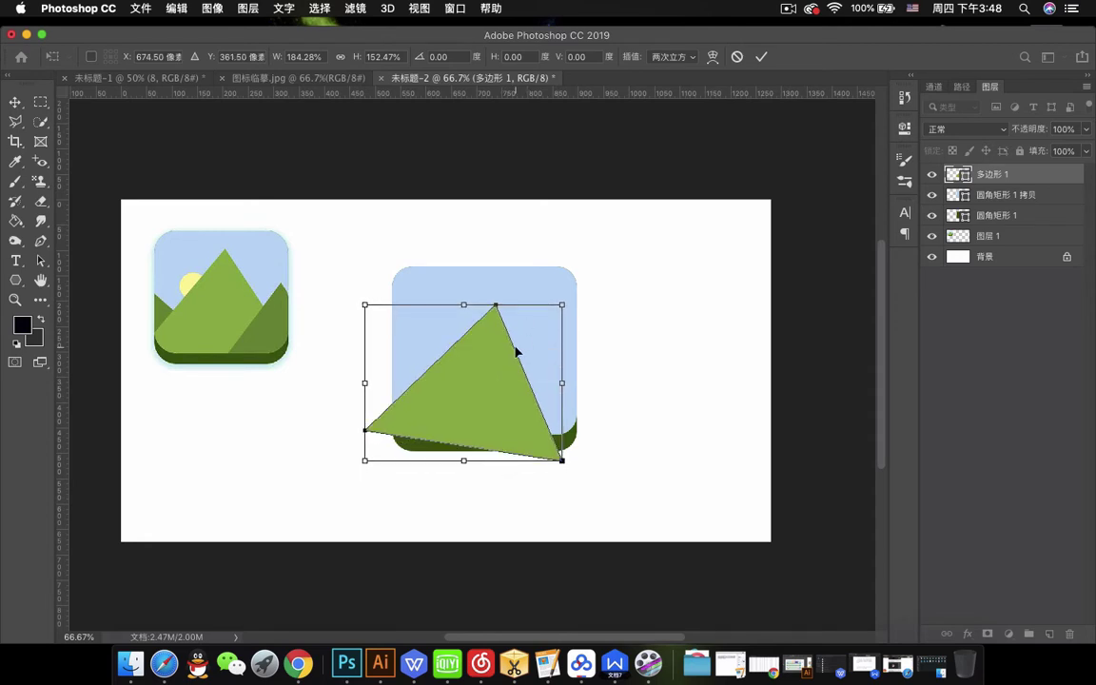
click(762, 59)
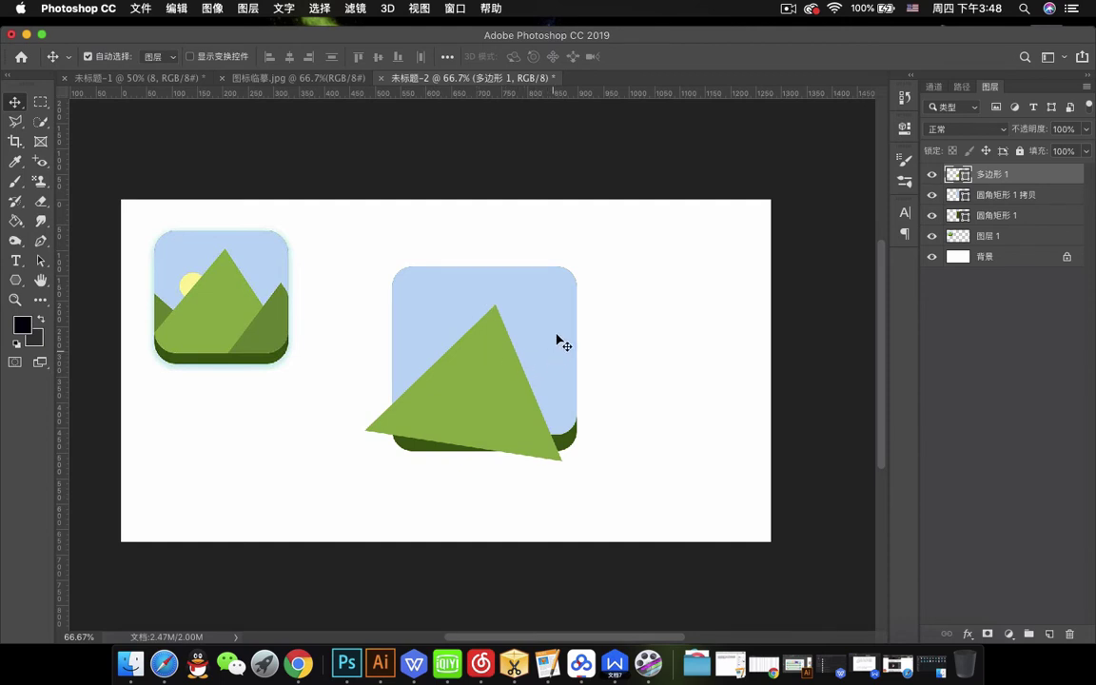
Try clipping the triangle to the blue rounded rectangle with a clipping mask, and release it.
alt+click(1027, 176)
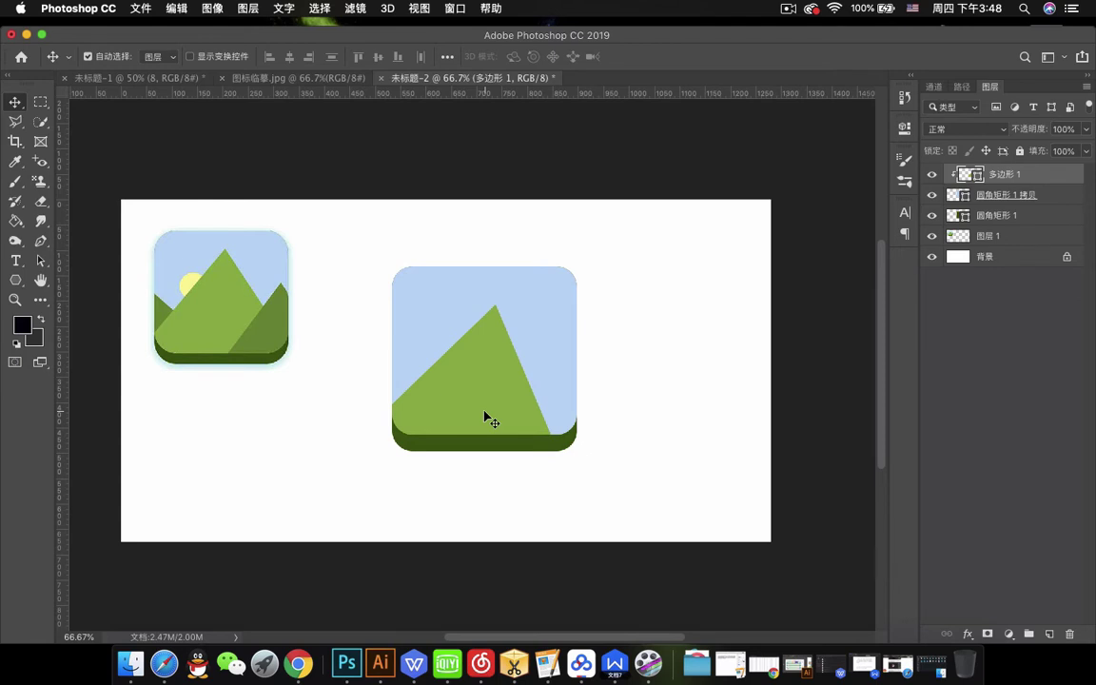
key(super+alt+g)
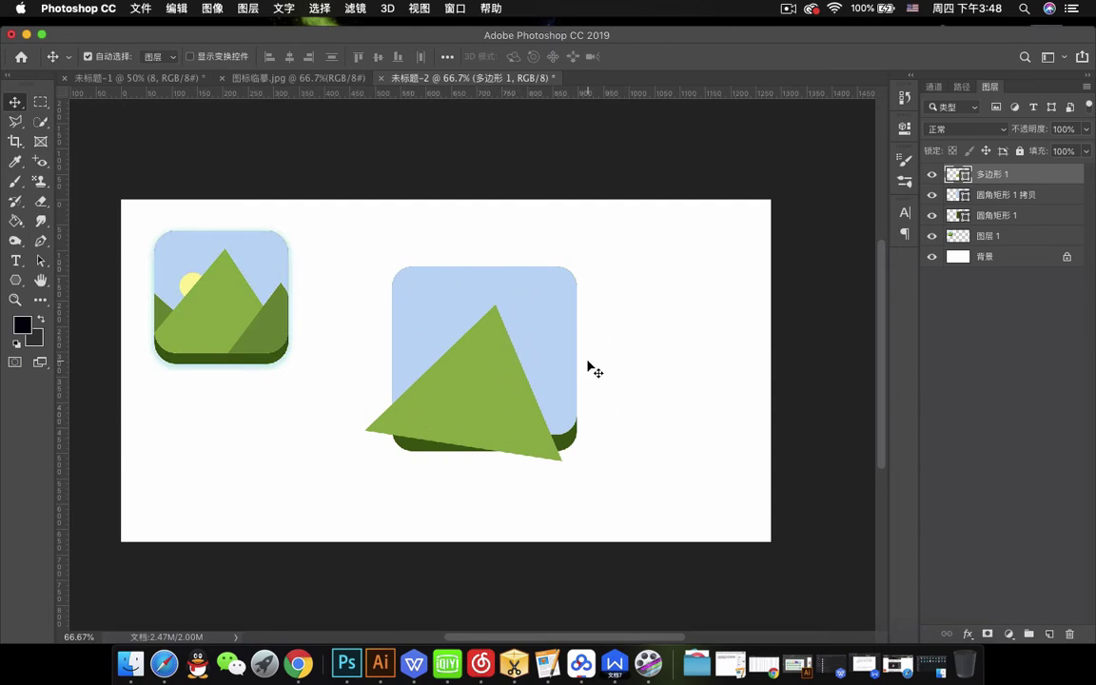
Duplicate the blue rounded rectangle and merge the copy with the green triangle into a single shape layer.
click(1064, 195)
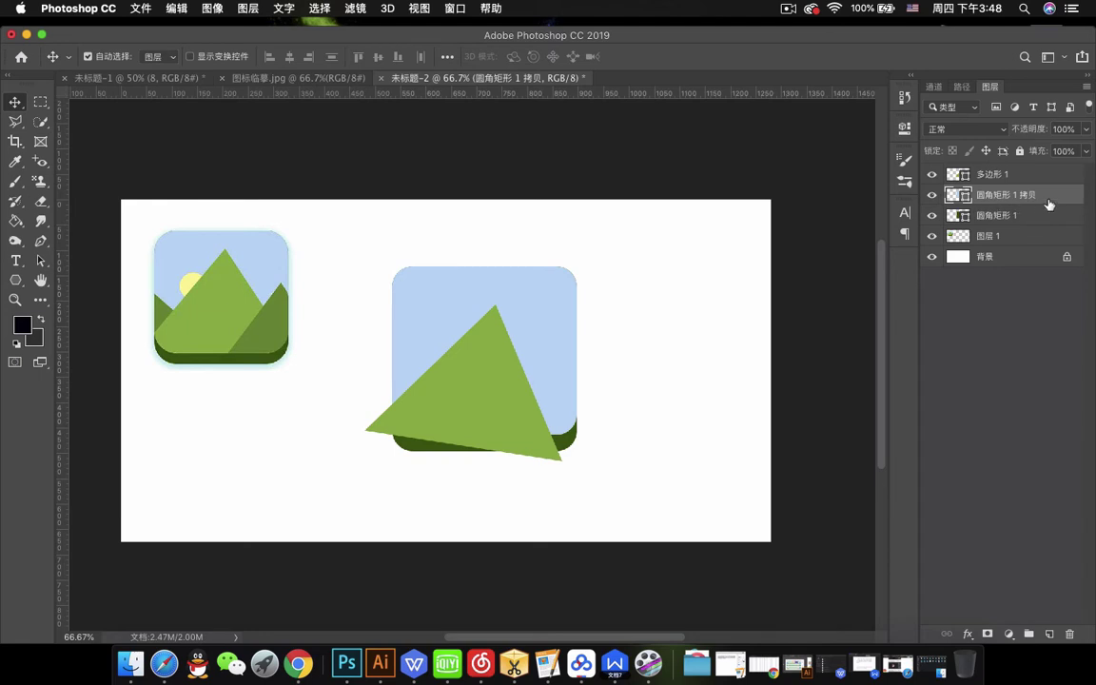
key(super+j)
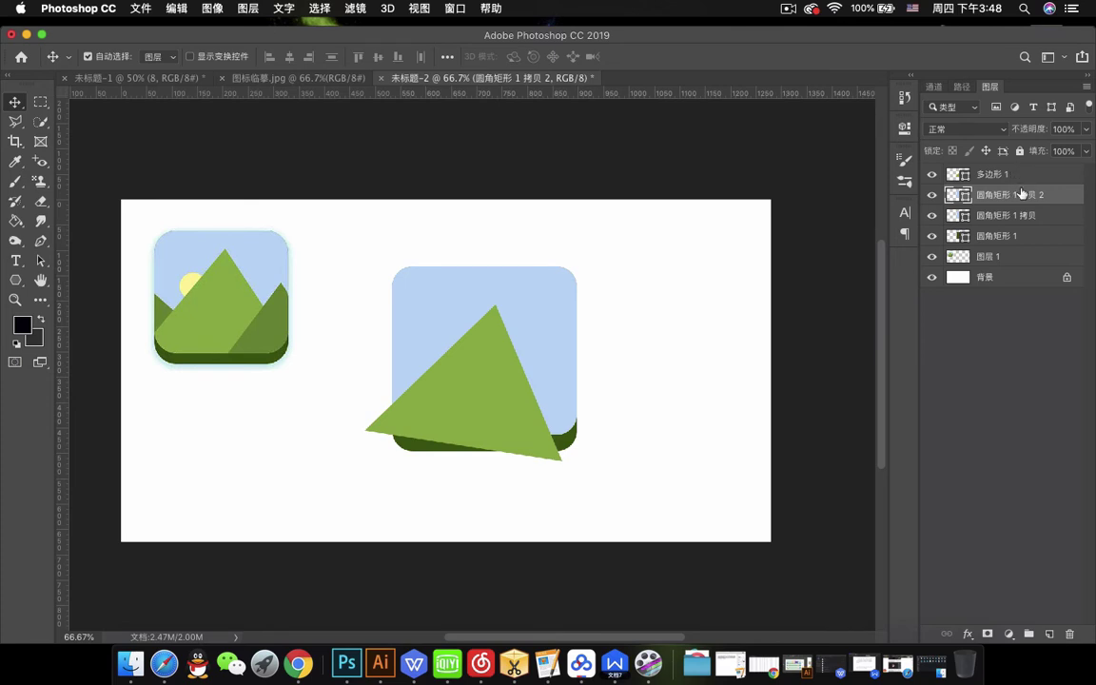
click(994, 174)
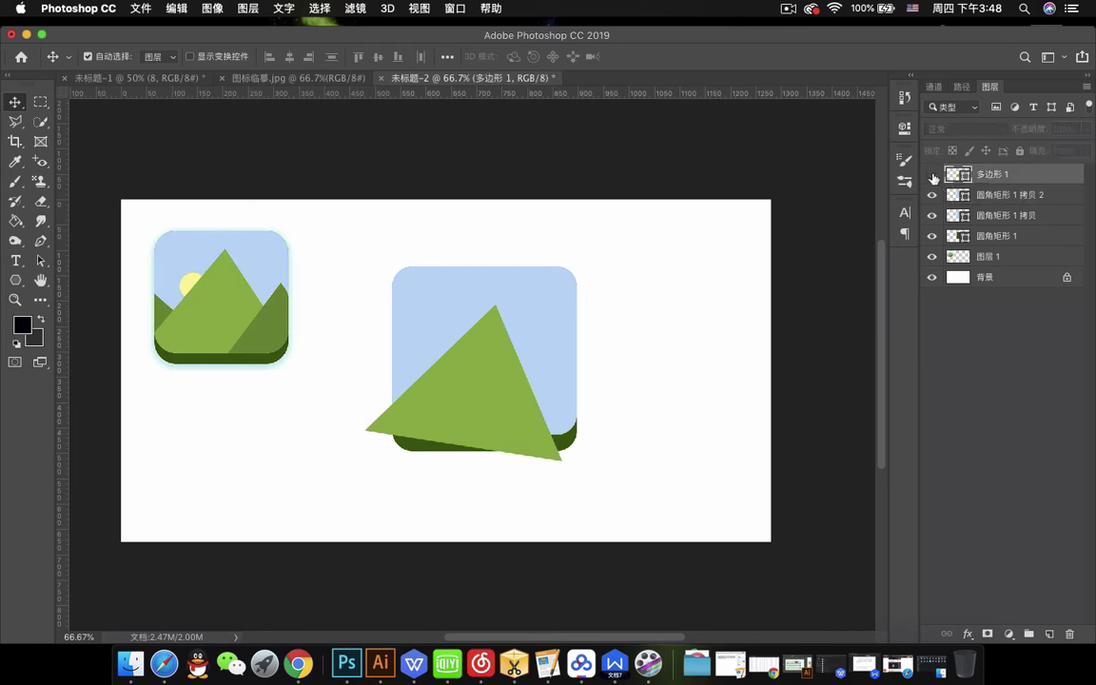
click(931, 174)
click(932, 175)
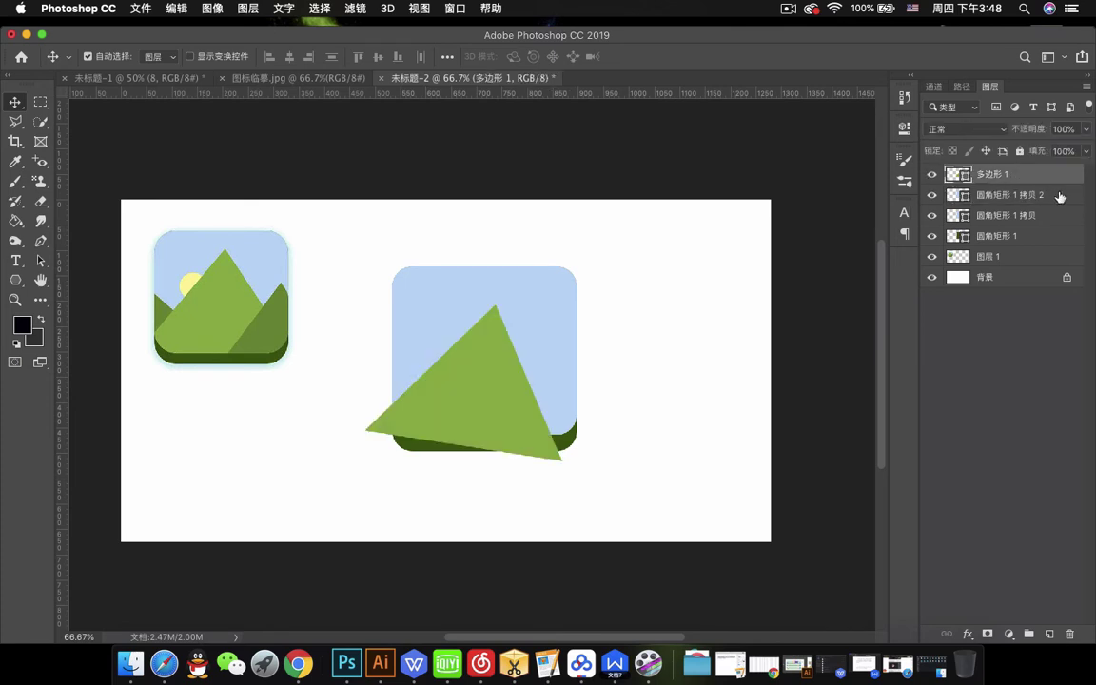
shift+click(1058, 196)
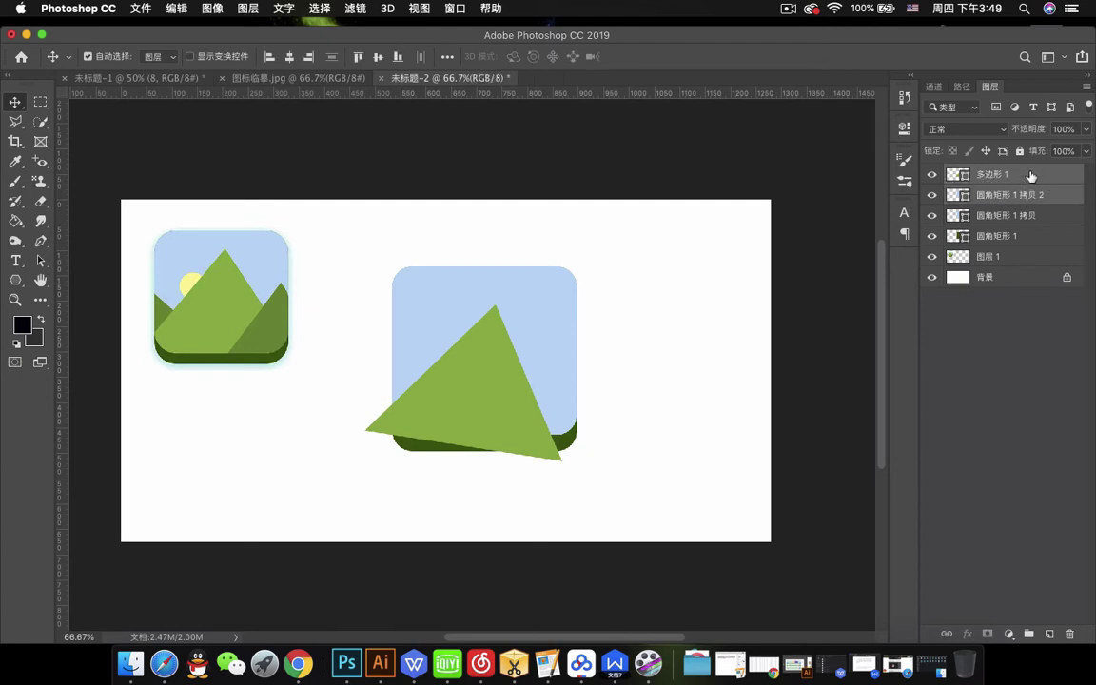
key(super+e)
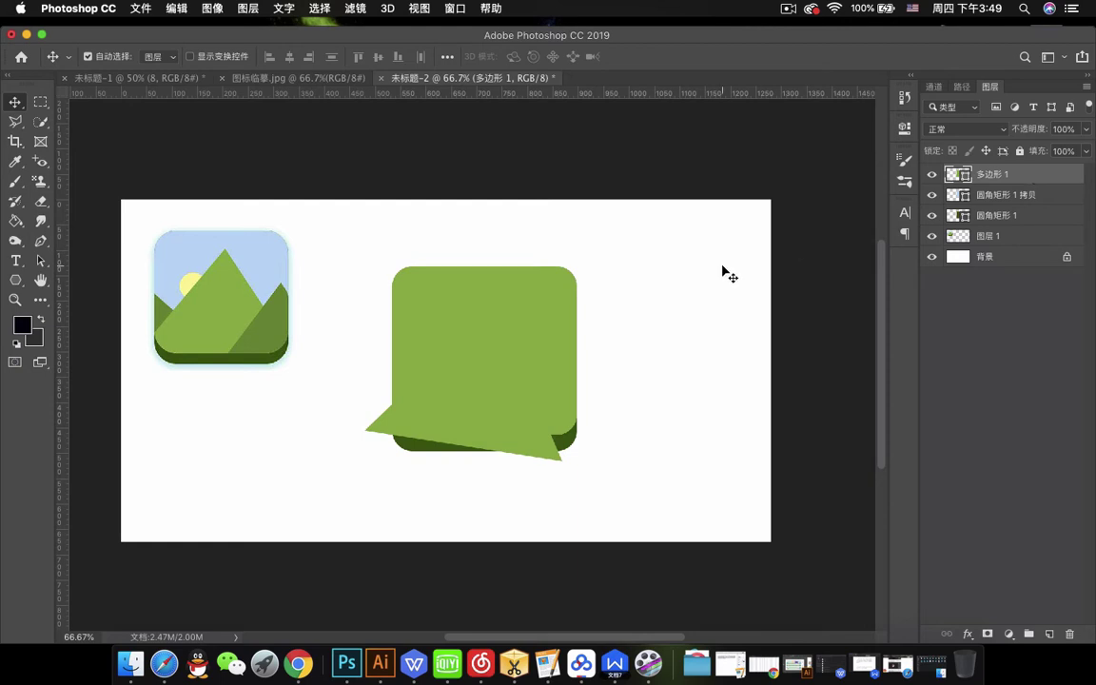
Set the triangle path to intersect shape areas so the mountain is cropped to the rounded rectangle.
click(41, 261)
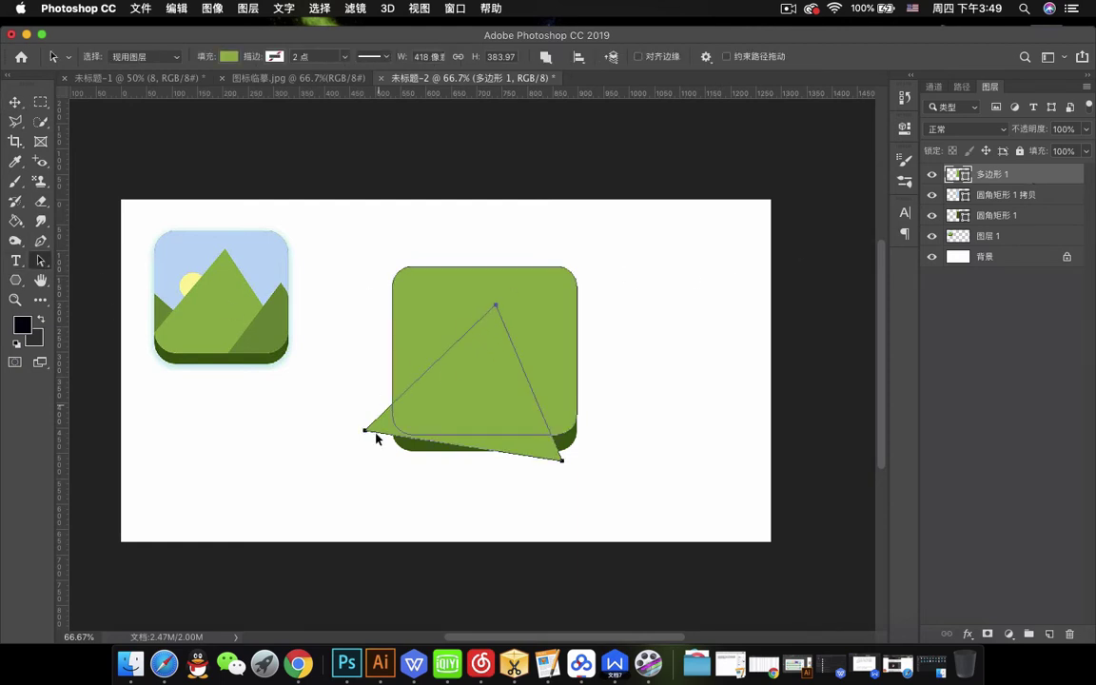
click(545, 56)
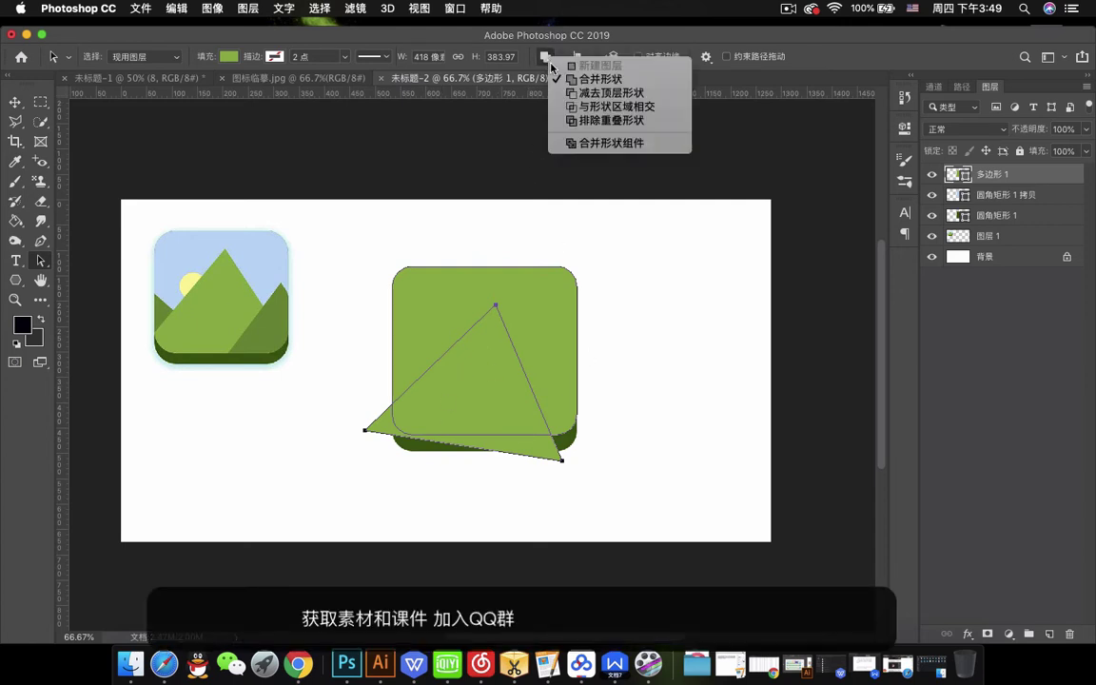
click(621, 107)
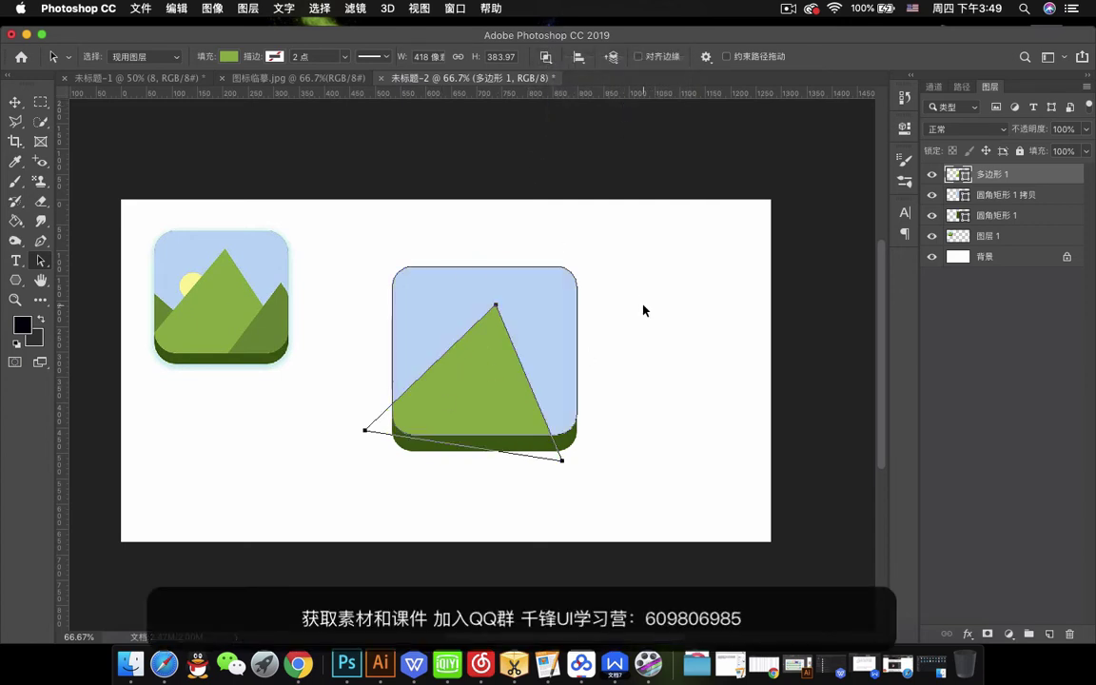
Select both paths of the intersected mountain shape and merge the shape components into one path.
click(932, 195)
click(932, 195)
drag(353, 244, 639, 499)
click(557, 234)
drag(320, 229, 585, 457)
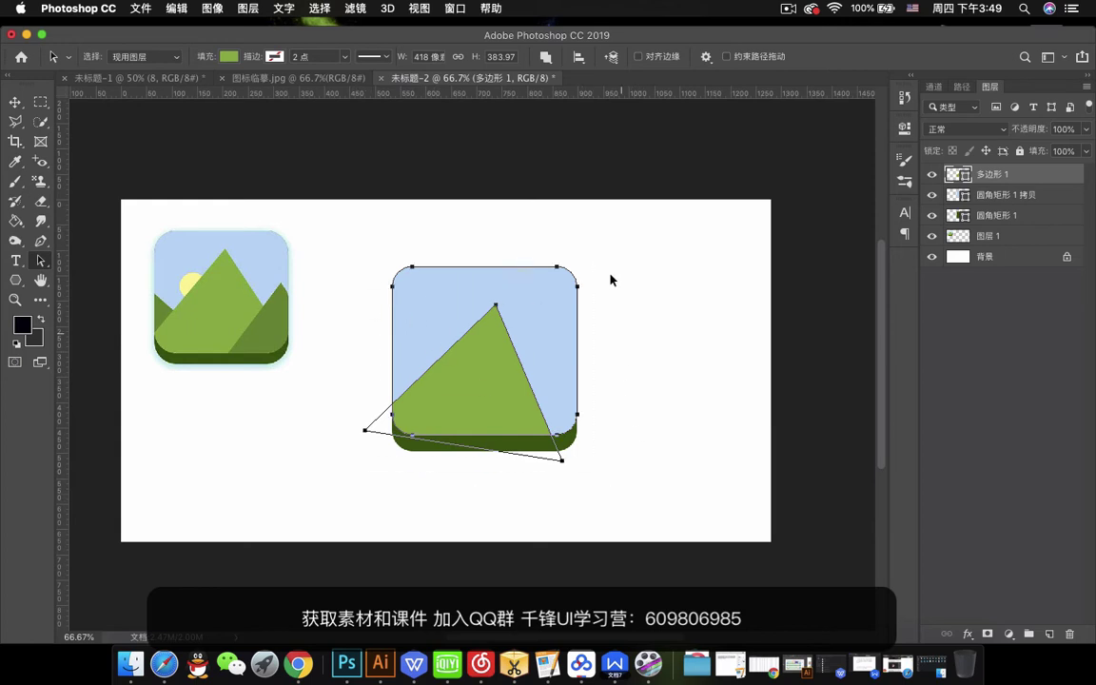
click(546, 57)
click(609, 140)
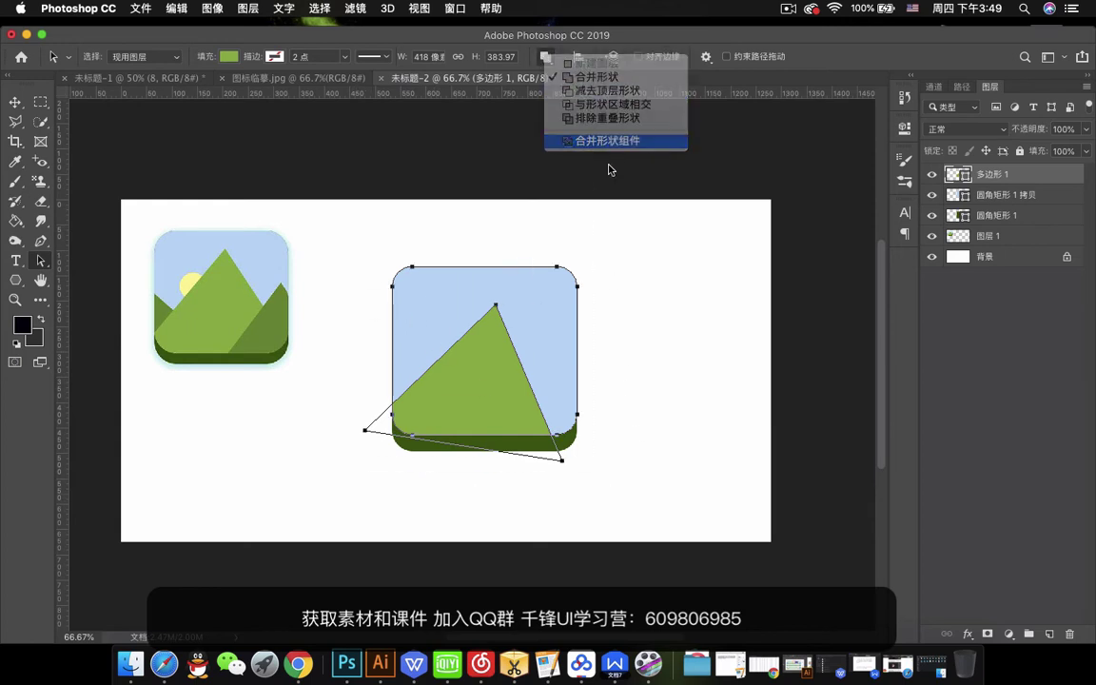
click(647, 237)
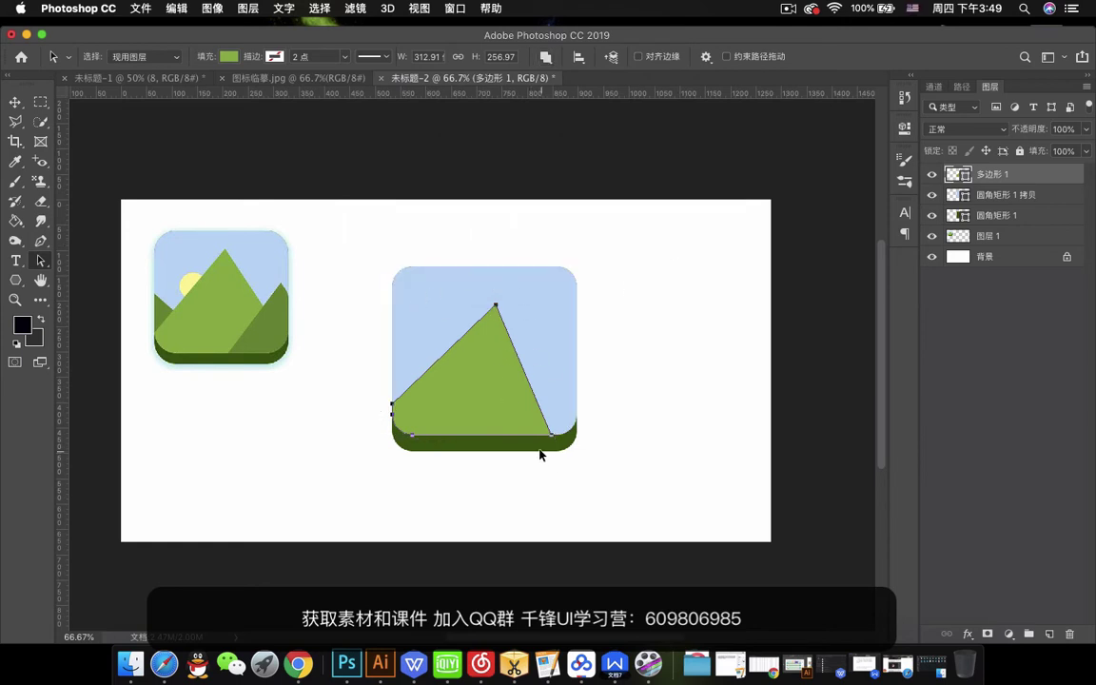
click(15, 102)
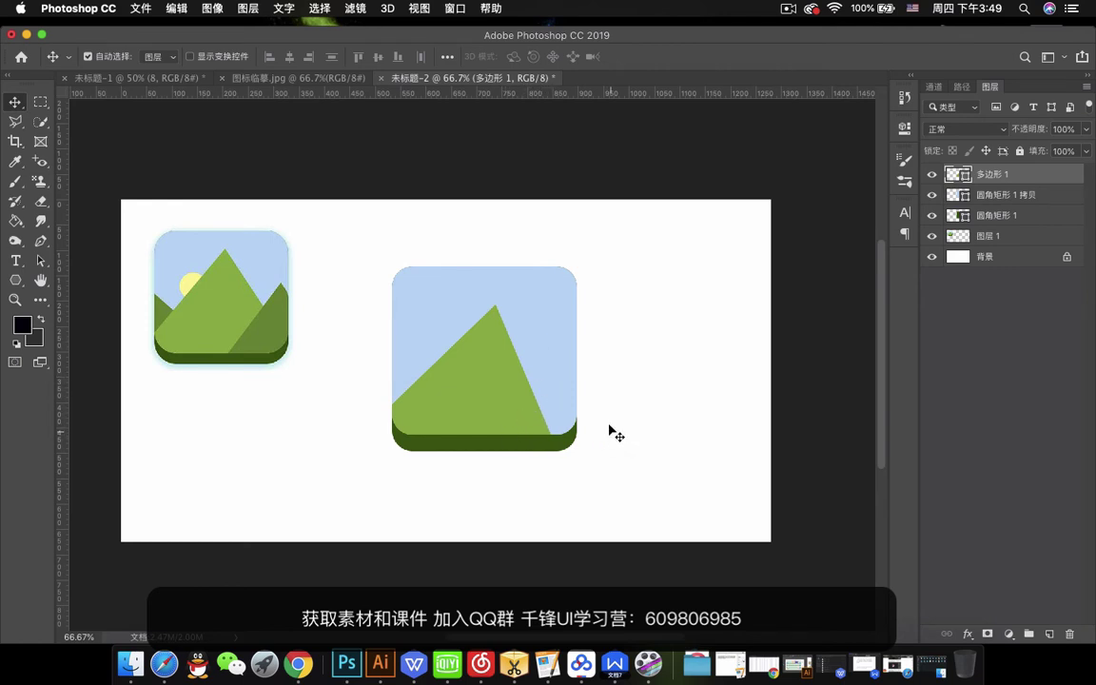
Draw a second, smaller triangle at the icon's lower-right corner and fill it with the reference icon's darker mountain green, 708c38.
click(16, 284)
drag(529, 382, 568, 427)
click(15, 102)
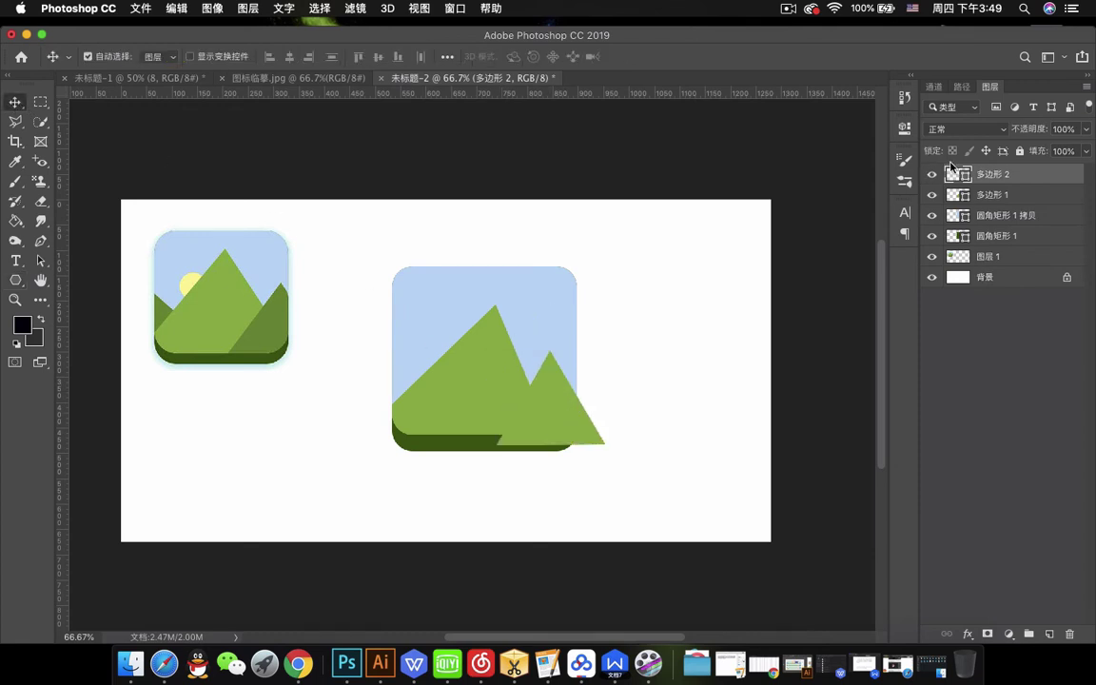
double_click(957, 174)
click(276, 328)
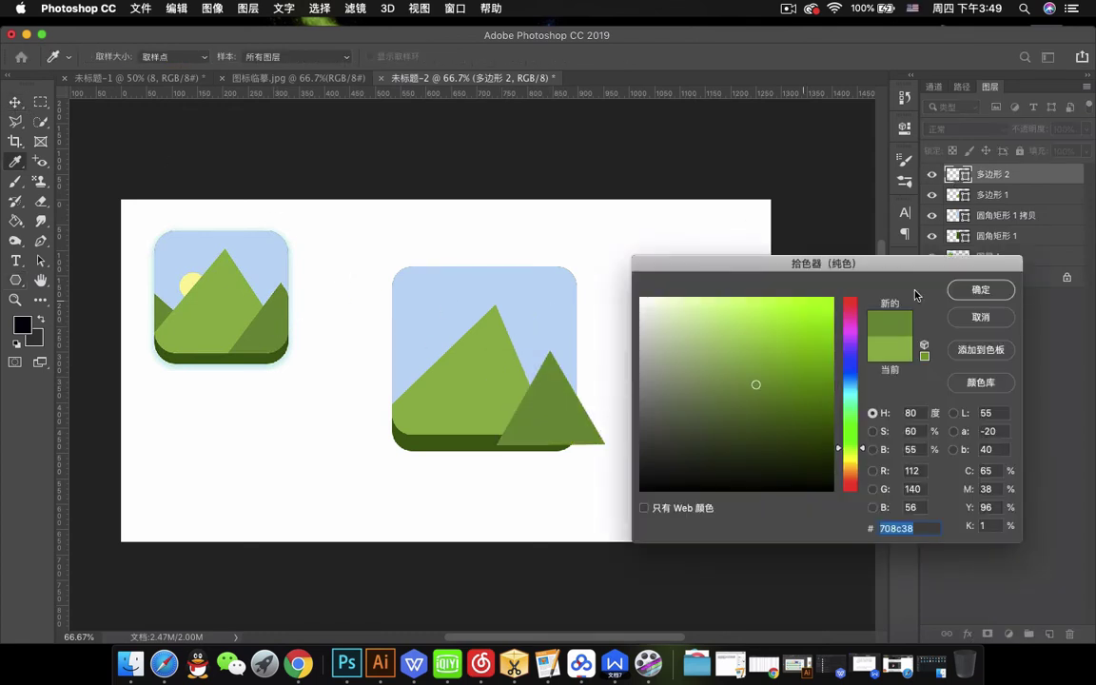
click(948, 290)
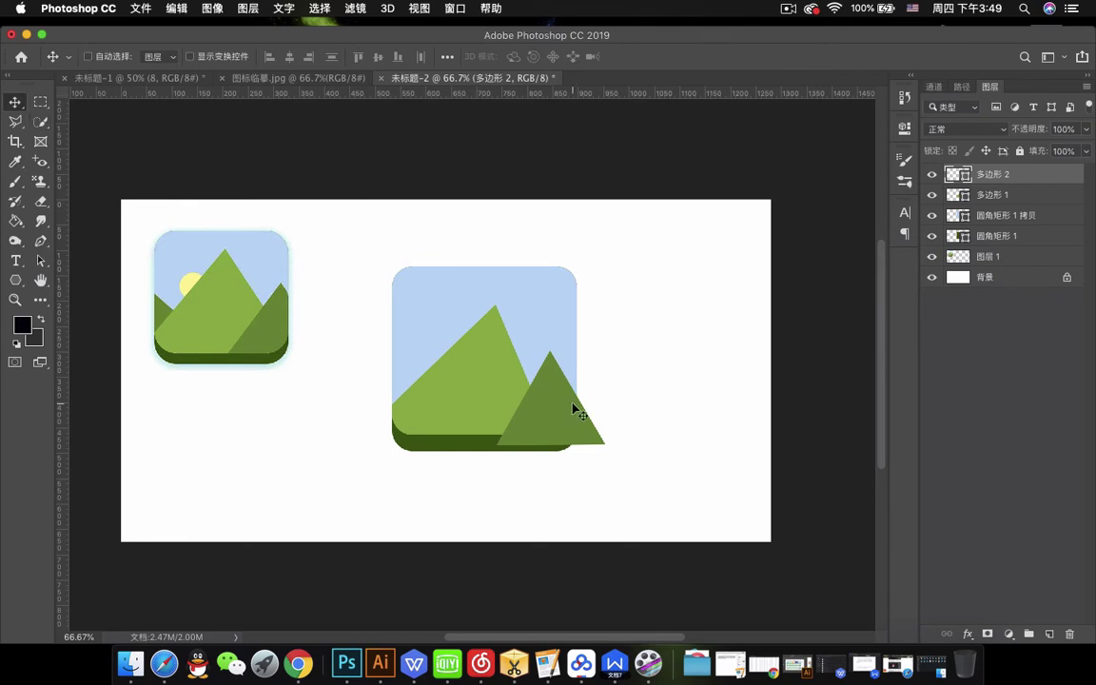
Widen the dark green triangle so its base extends further past the icon's right edge.
key(super+t)
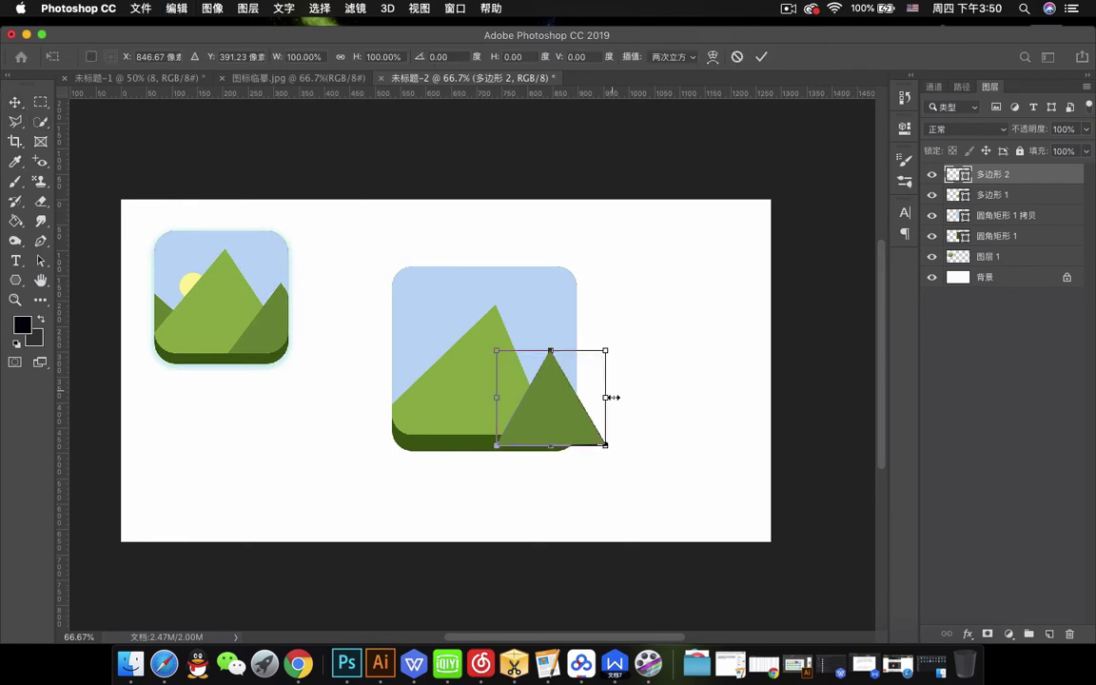
drag(604, 399, 596, 429)
key(Return)
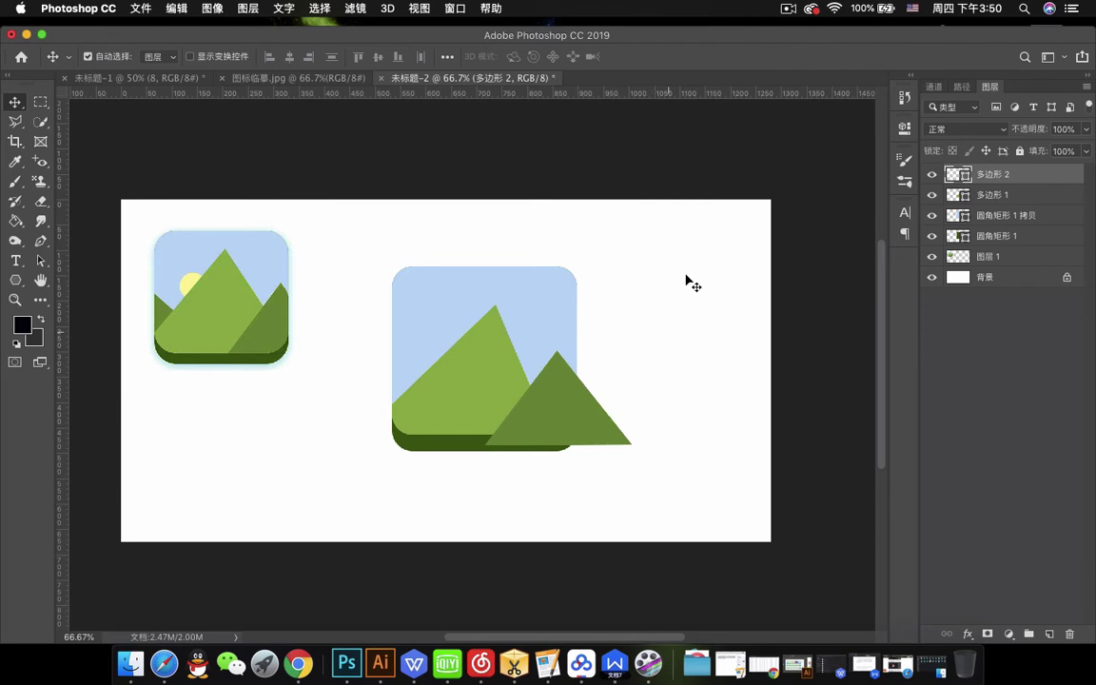
Duplicate the blue rounded rectangle, move the copy directly beneath the dark green triangle's layer, and merge the two shape layers.
click(547, 306)
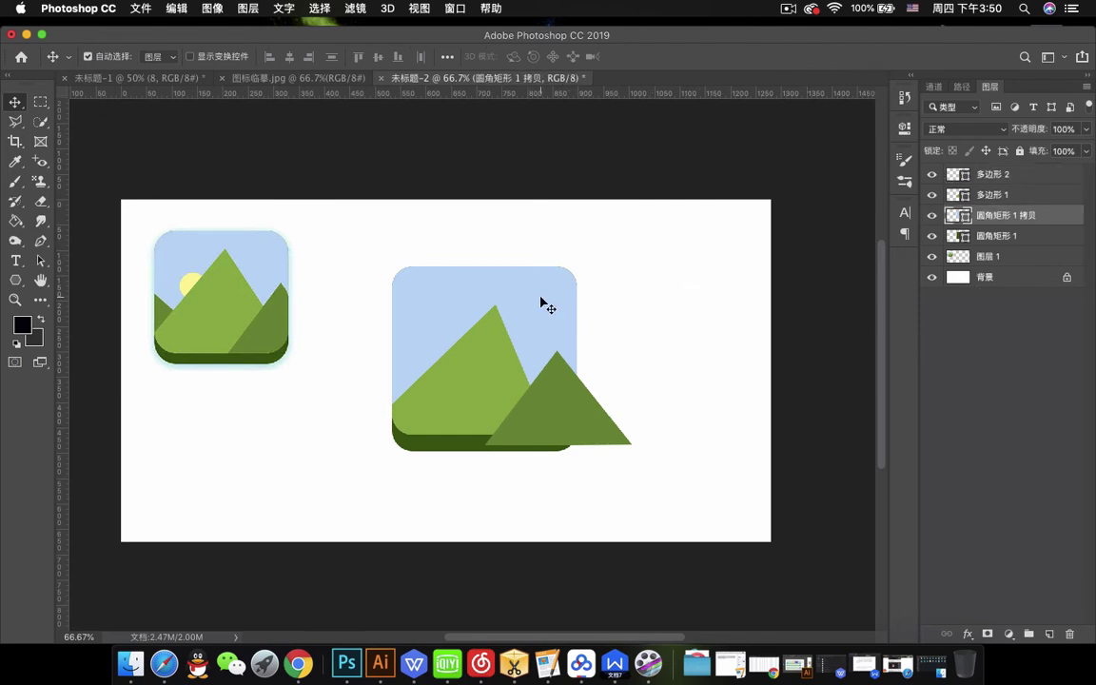
key(super)
key(super+j)
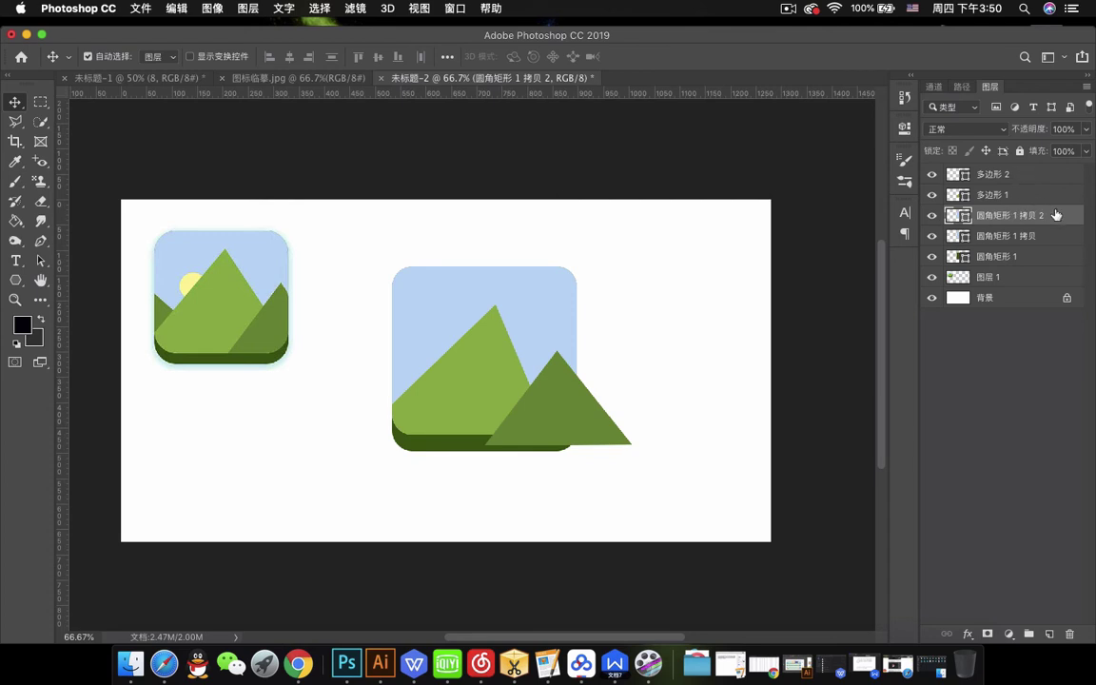
drag(981, 215, 1020, 185)
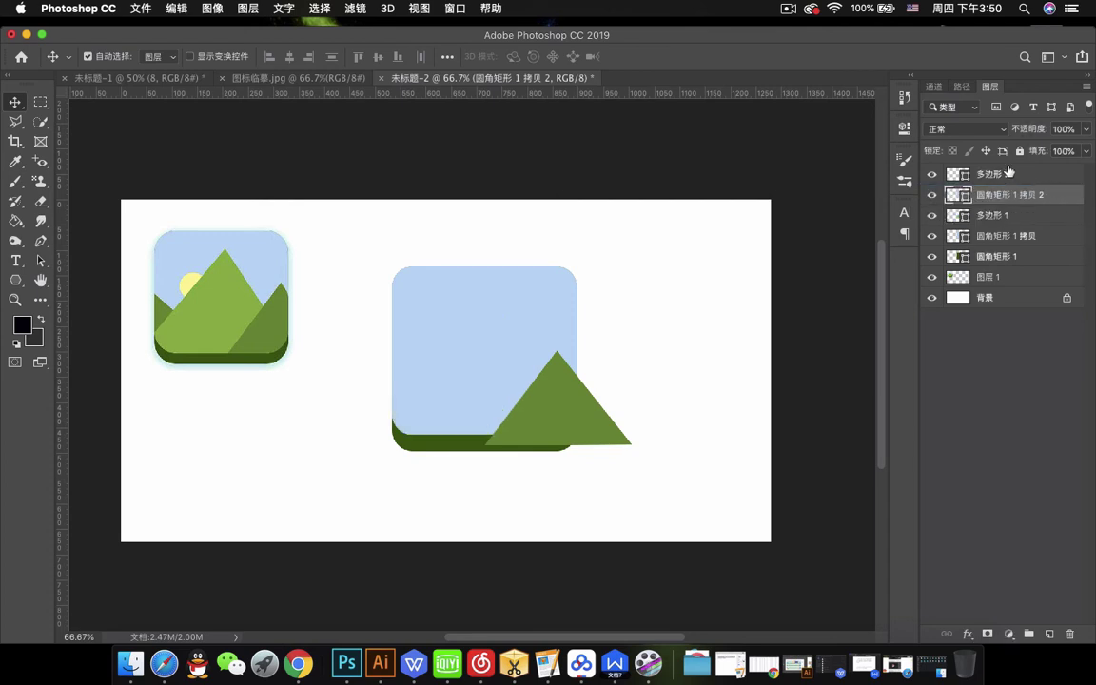
shift+click(1030, 178)
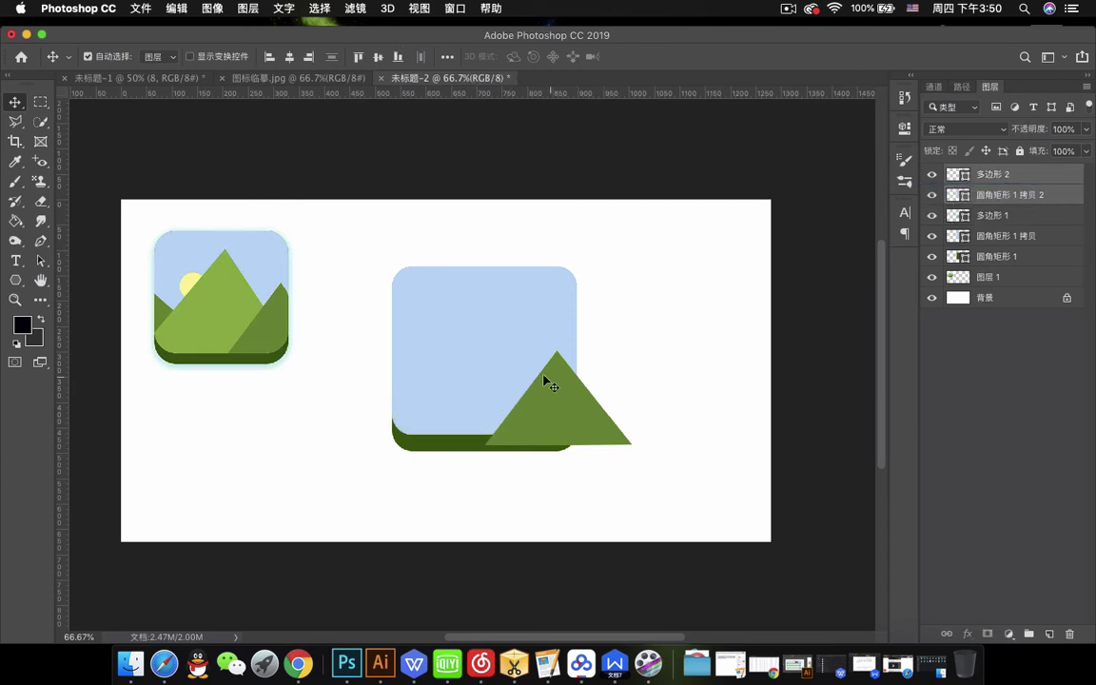
key(super+e)
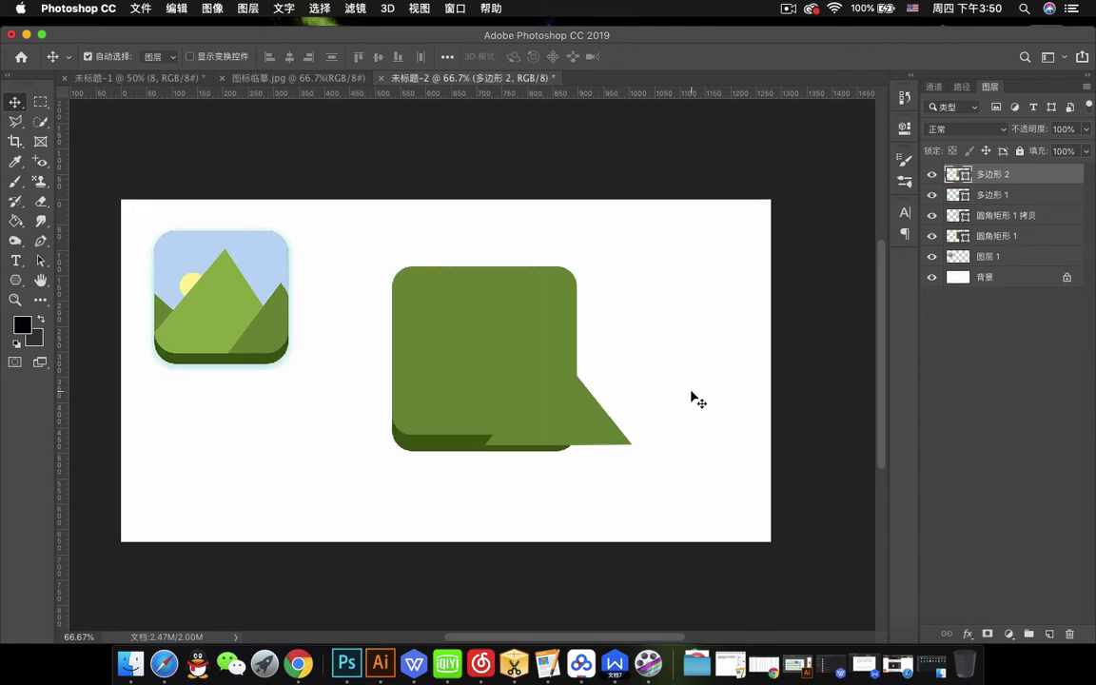
Set the dark green triangle's path to intersect shape areas, cropping it to the rounded rectangle.
click(41, 260)
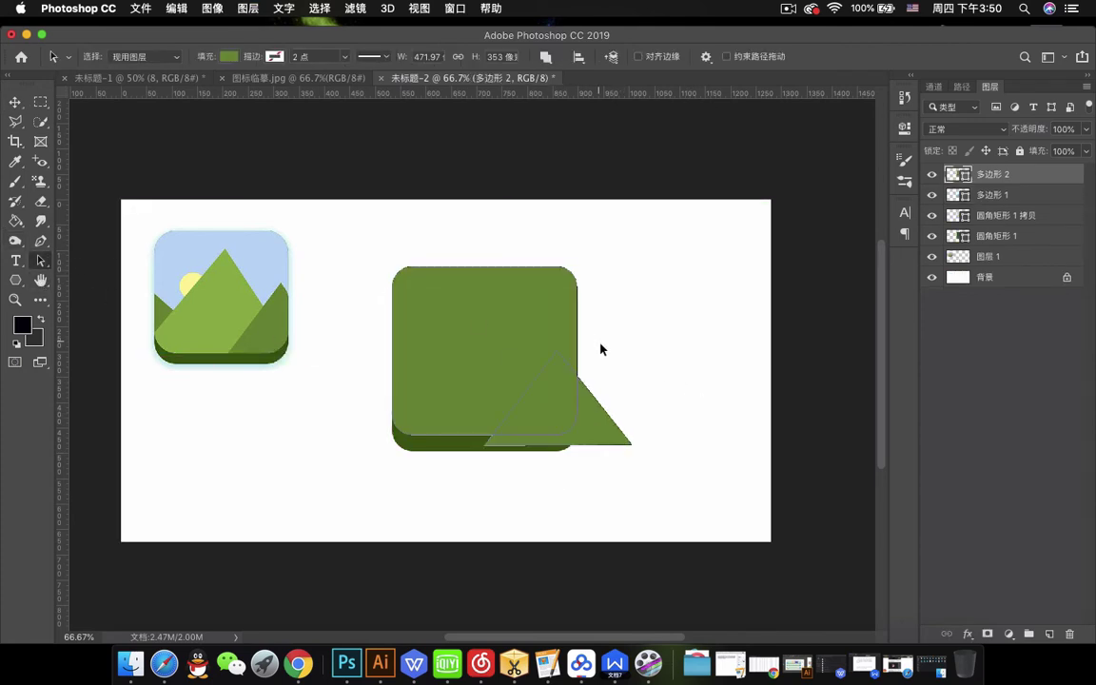
click(545, 56)
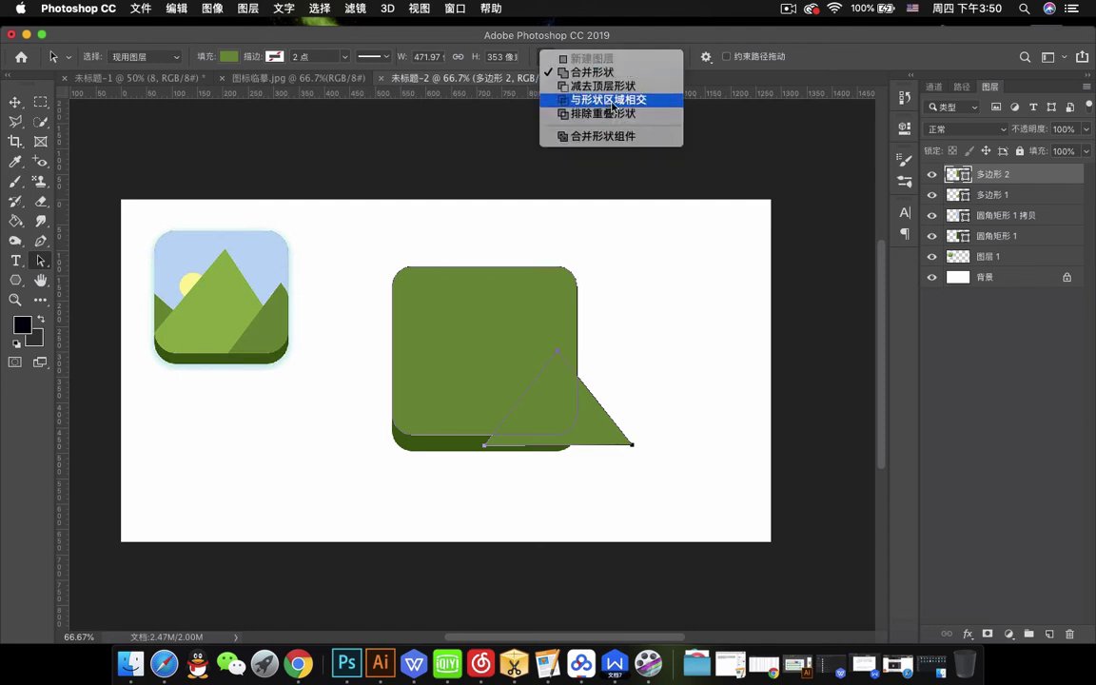
click(643, 101)
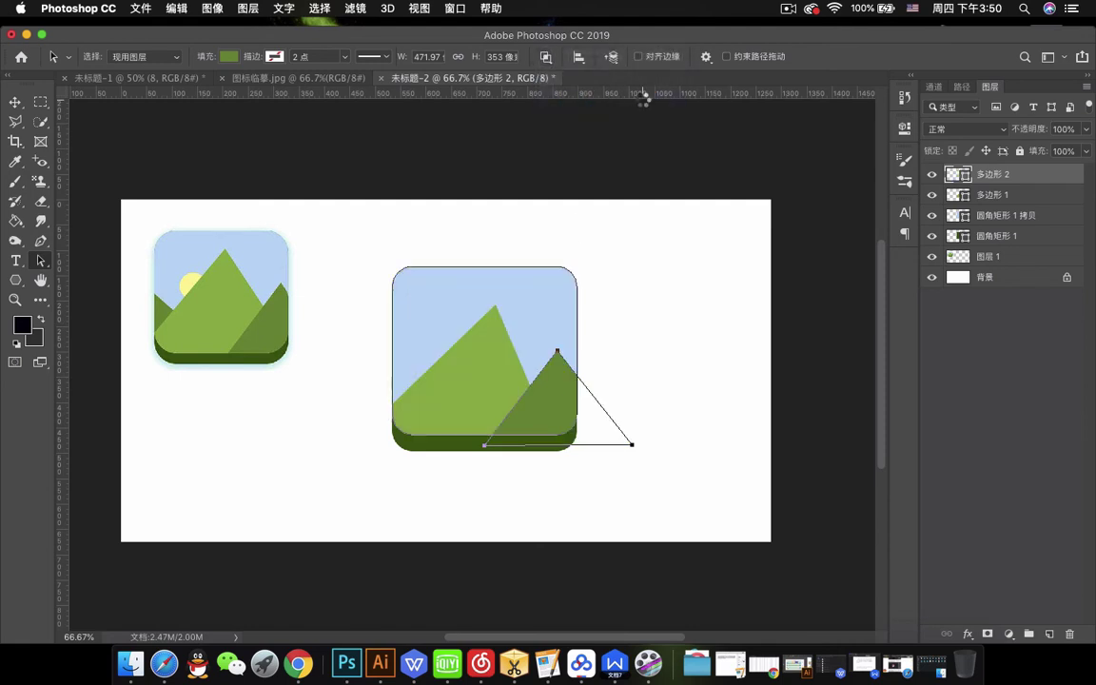
Select both paths of the dark green mountain on the icon's right side and merge the shape components into a regular path.
click(690, 329)
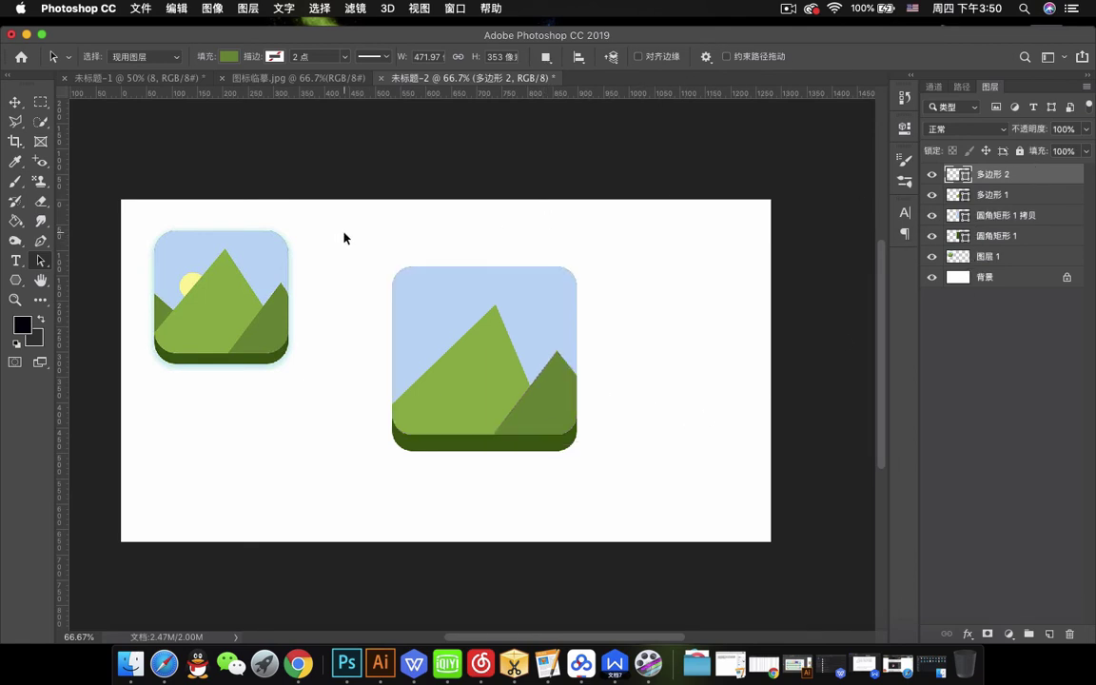
drag(344, 238, 683, 438)
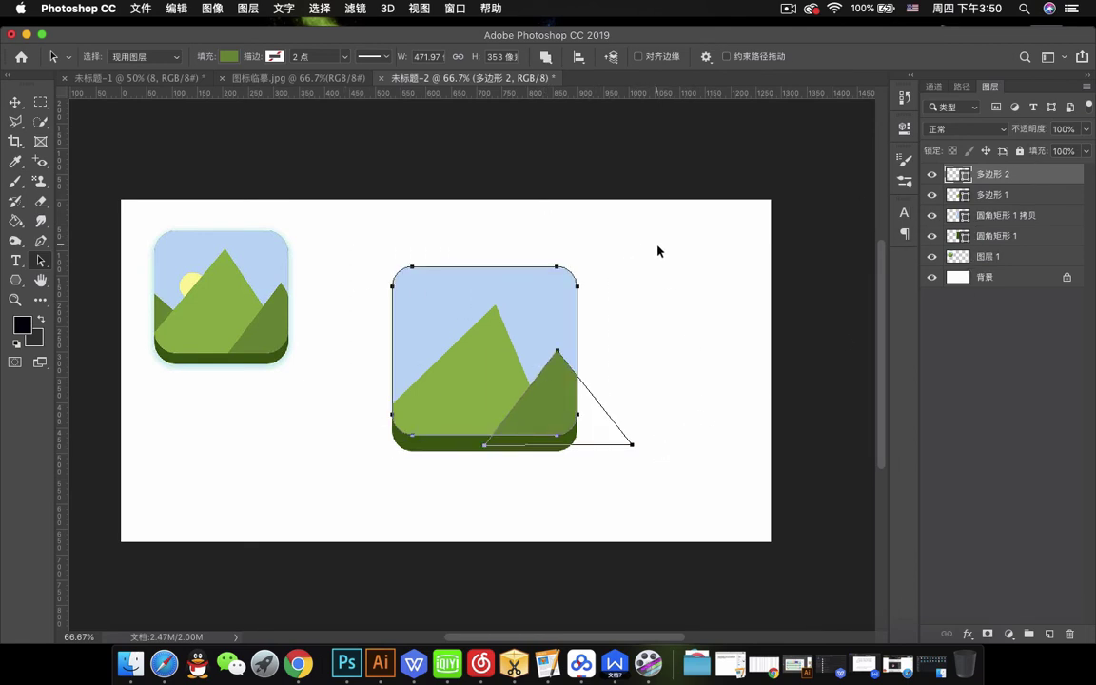
click(545, 56)
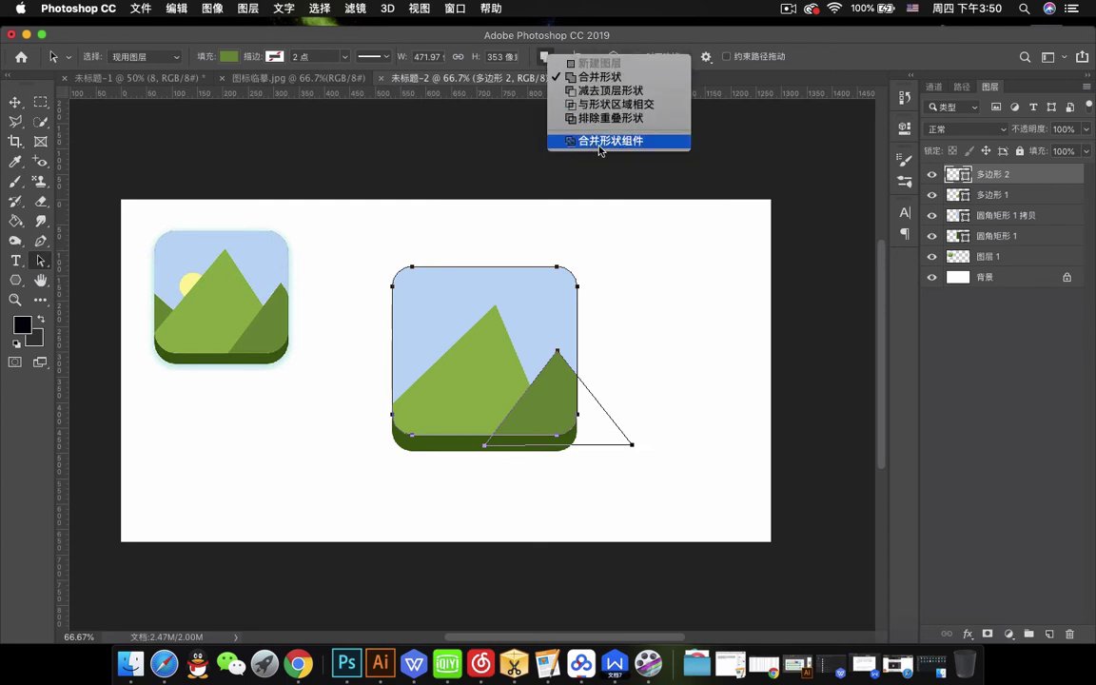
click(617, 142)
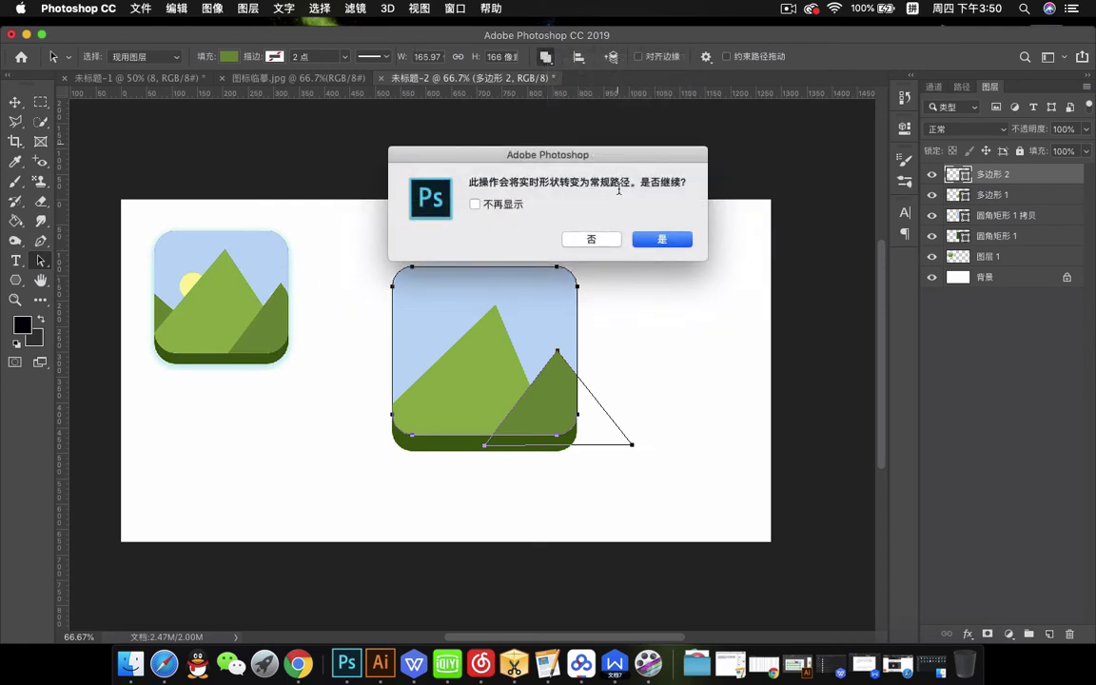
click(663, 240)
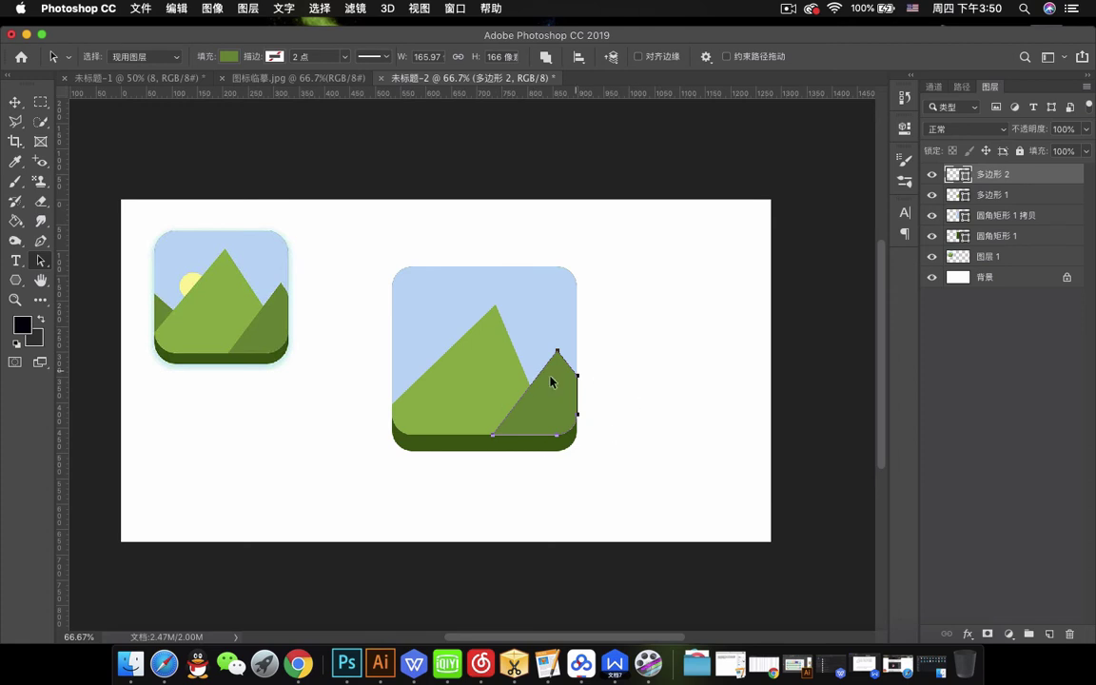
click(14, 102)
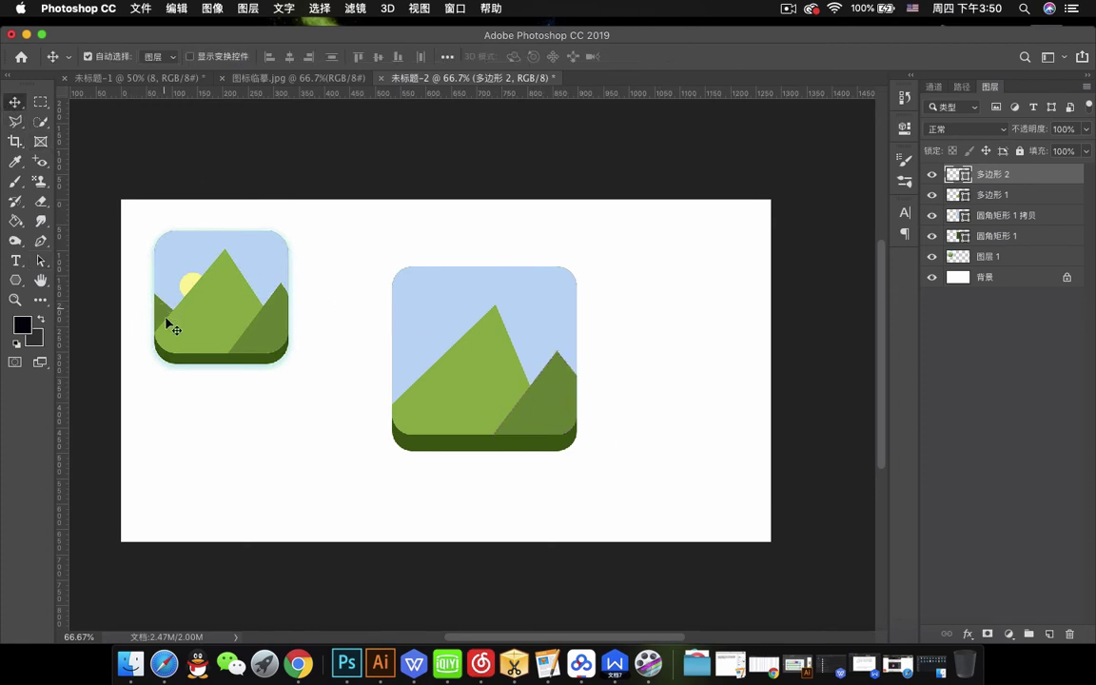
Draw a third dark green triangle, position it over the icon's left edge, and place its layer below the large light green mountain.
click(15, 280)
drag(412, 416, 409, 410)
click(15, 102)
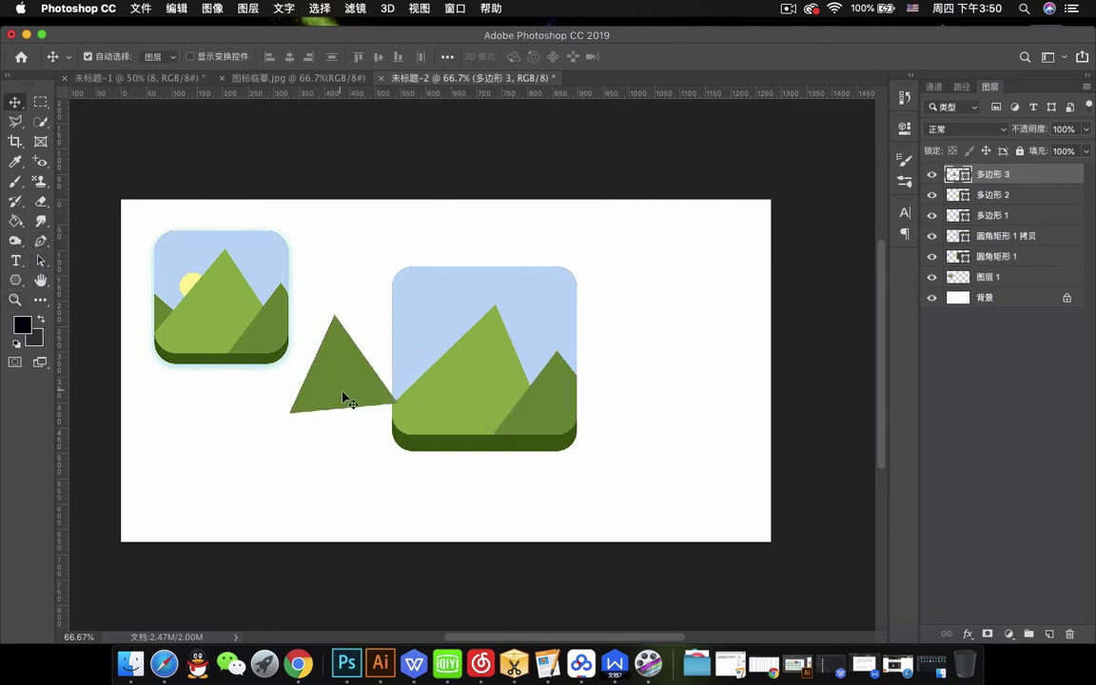
drag(342, 396, 398, 425)
drag(1056, 185, 1053, 219)
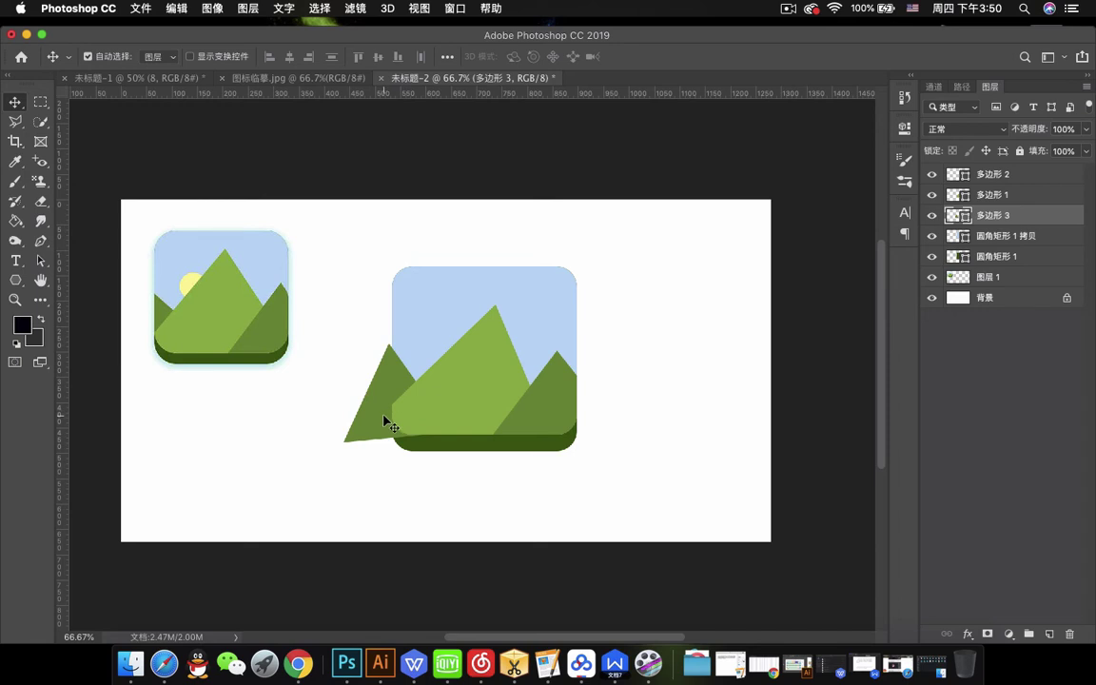
Rotate the left dark green triangle by about -10.5° and nudge it slightly toward the icon.
key(super+t)
drag(481, 314, 465, 301)
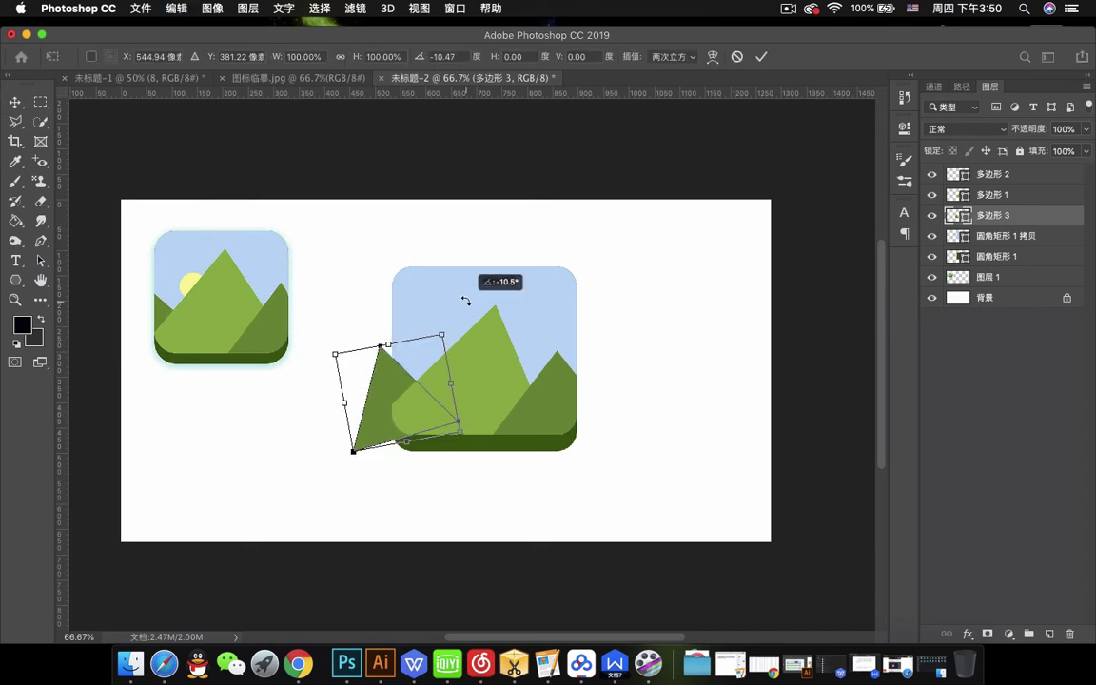
mouse_move(438, 404)
mouse_down()
mouse_move(453, 402)
mouse_move(442, 403)
mouse_up()
key(Return)
click(444, 405)
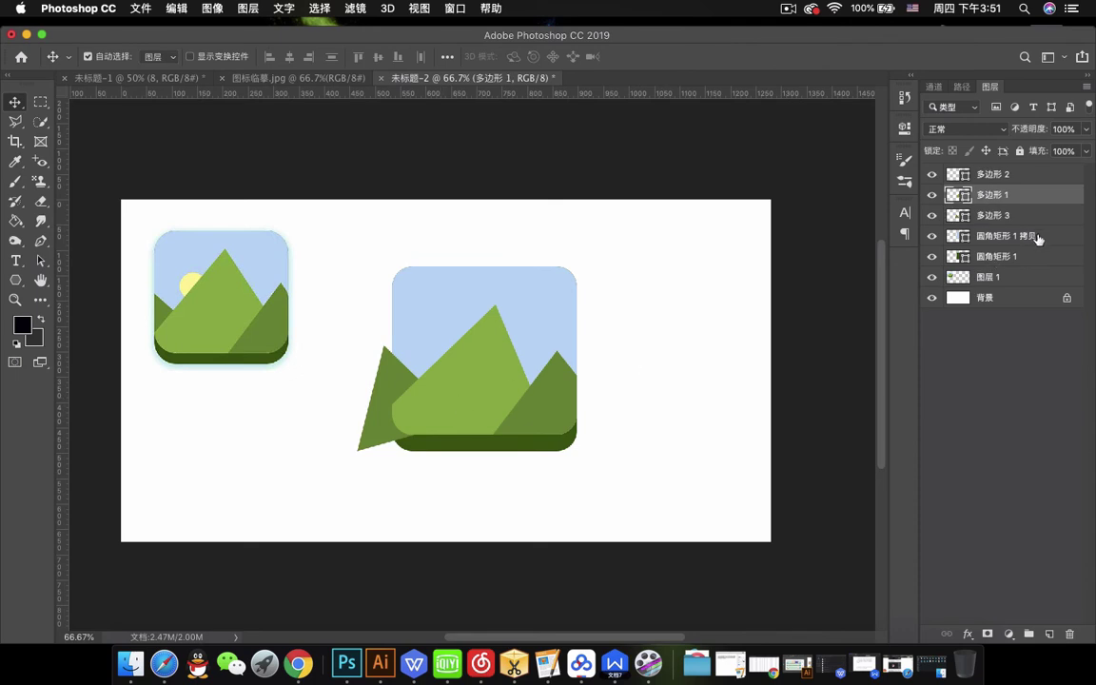
Duplicate the blue rounded rectangle again and merge the copy with the left dark green triangle's layer.
click(1042, 238)
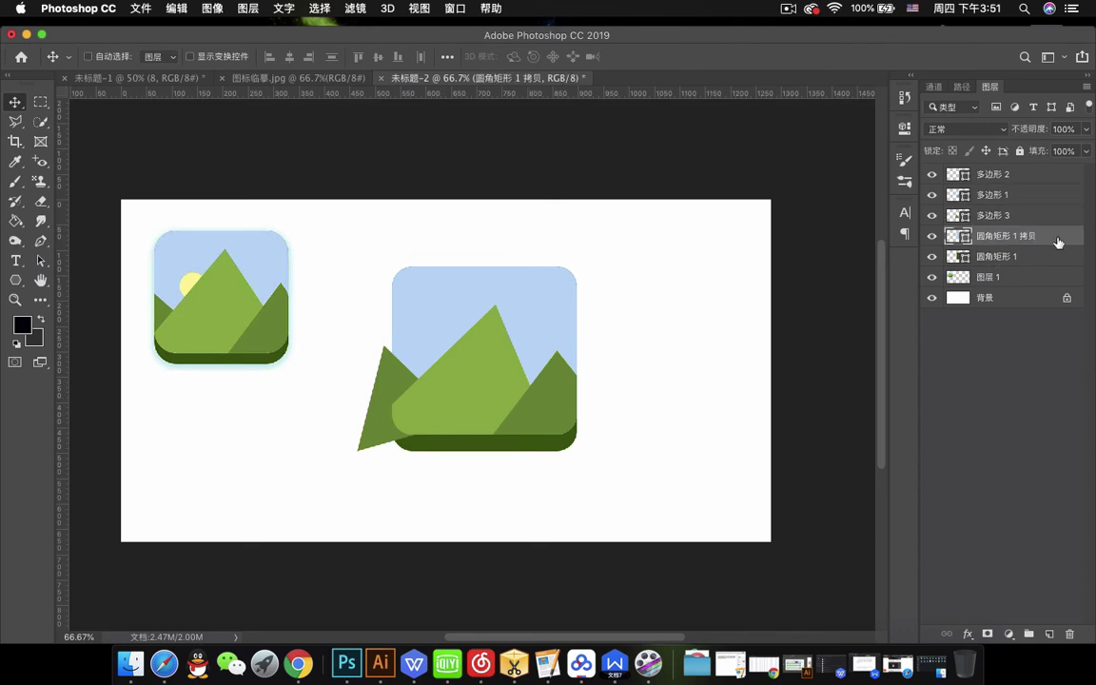
key(super+j)
shift+click(1015, 222)
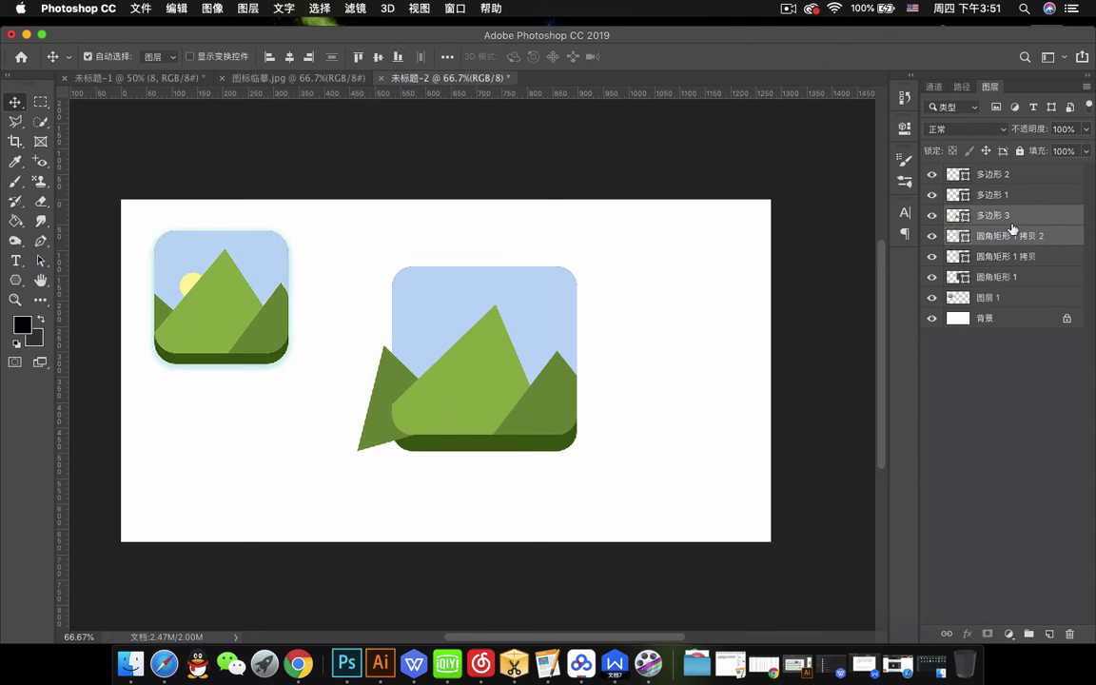
key(super+e)
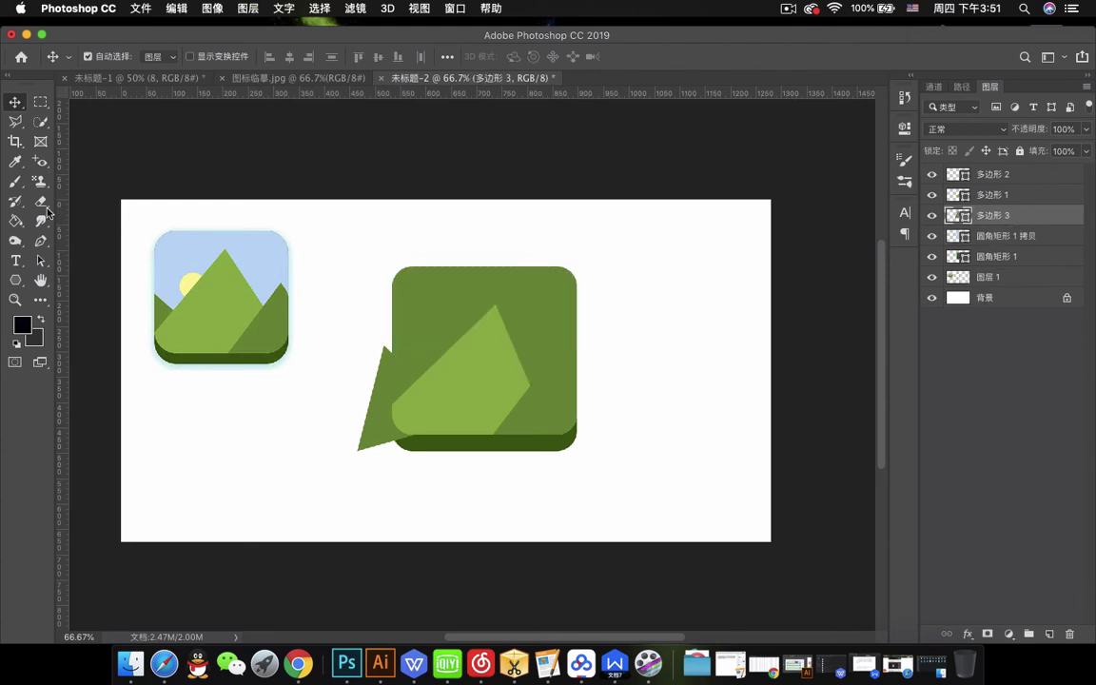
Set the left triangle's path to intersect shape areas so it is cropped to the rounded rectangle.
click(42, 266)
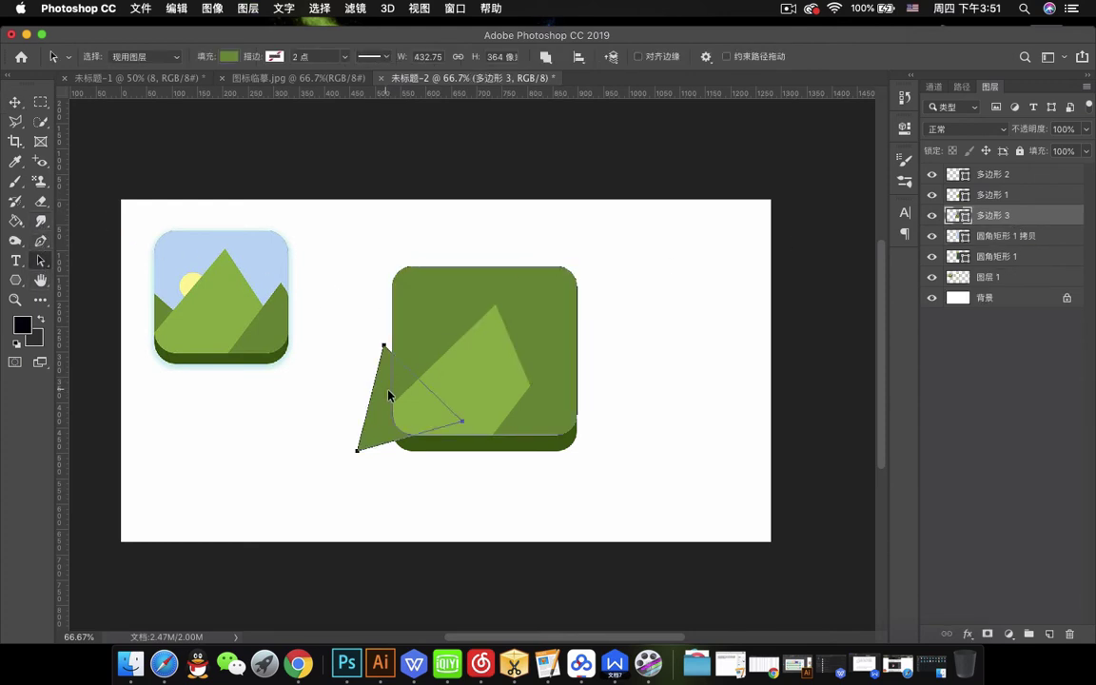
click(546, 57)
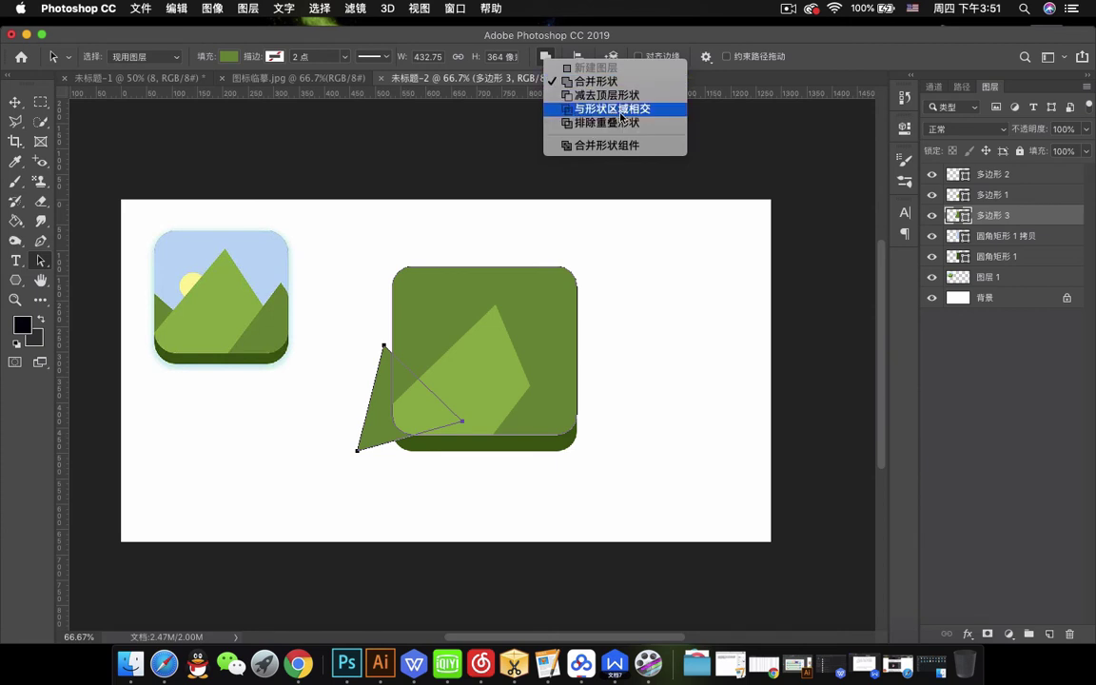
click(620, 116)
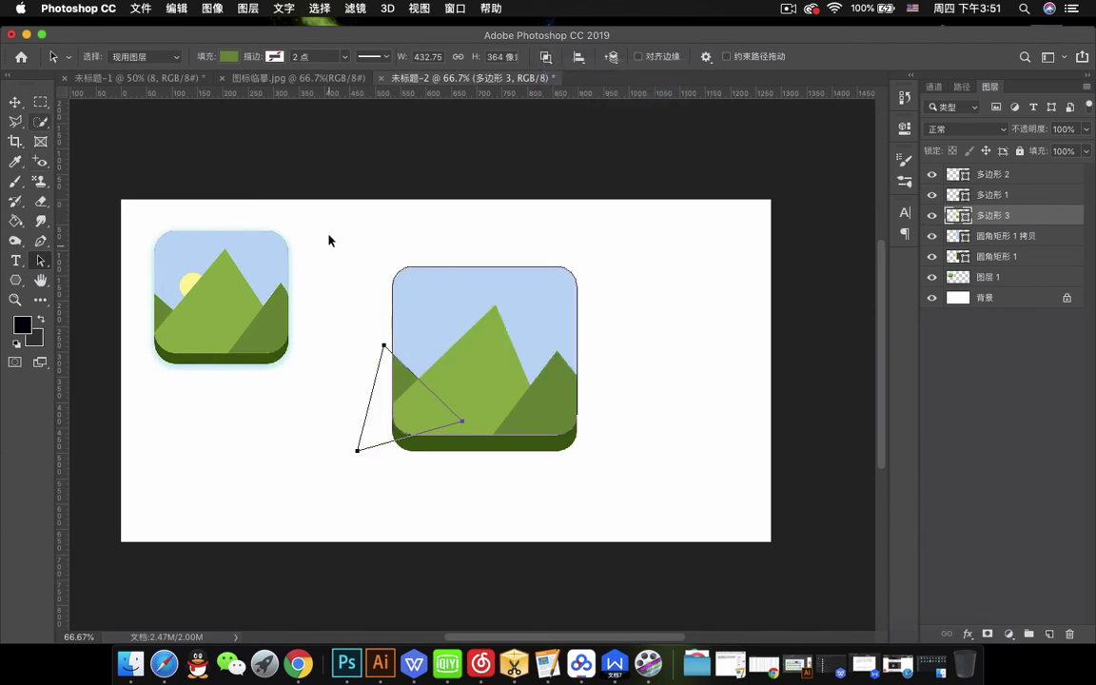
Select both paths of the left mountain and merge the shape components into a regular path.
drag(308, 225, 693, 507)
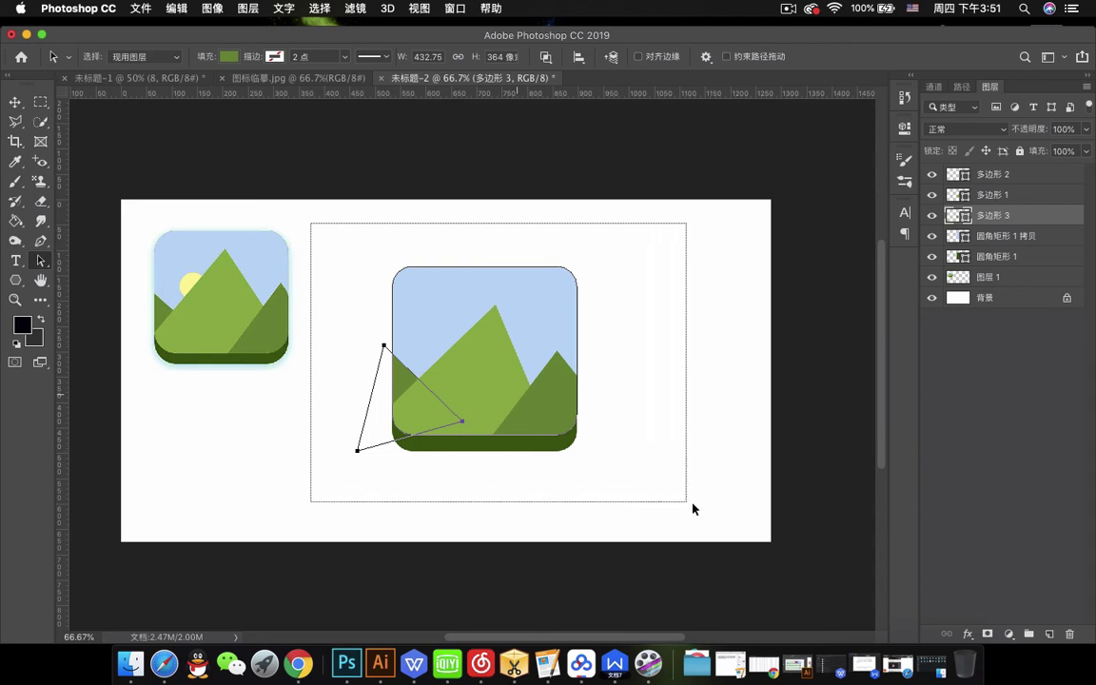
click(560, 59)
click(623, 137)
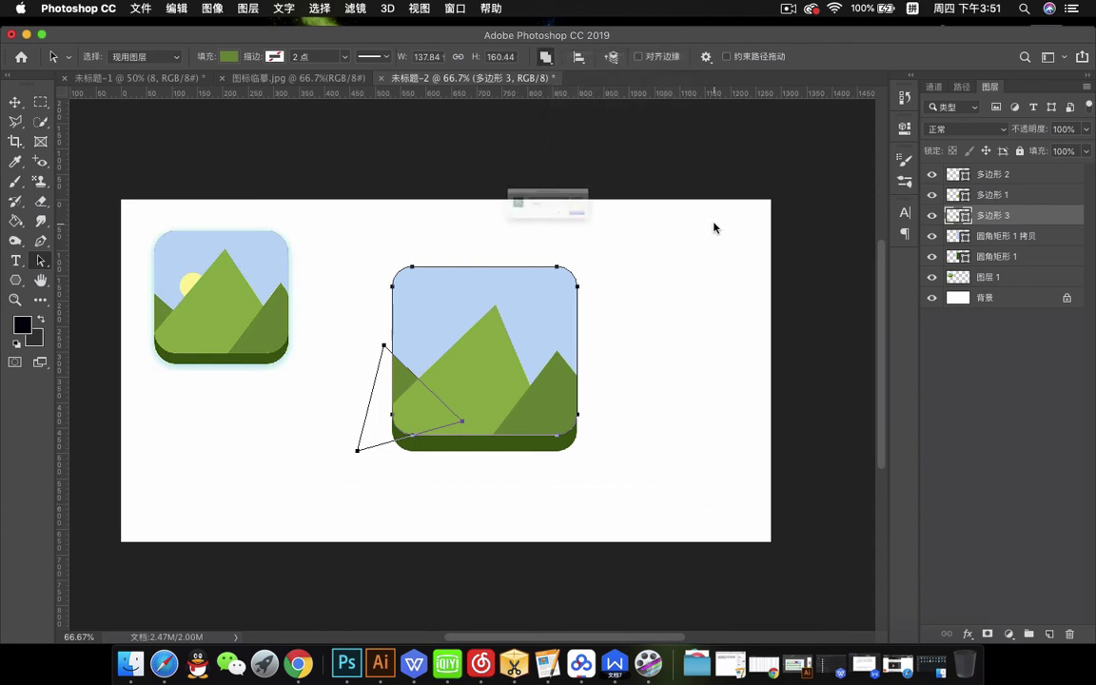
click(663, 239)
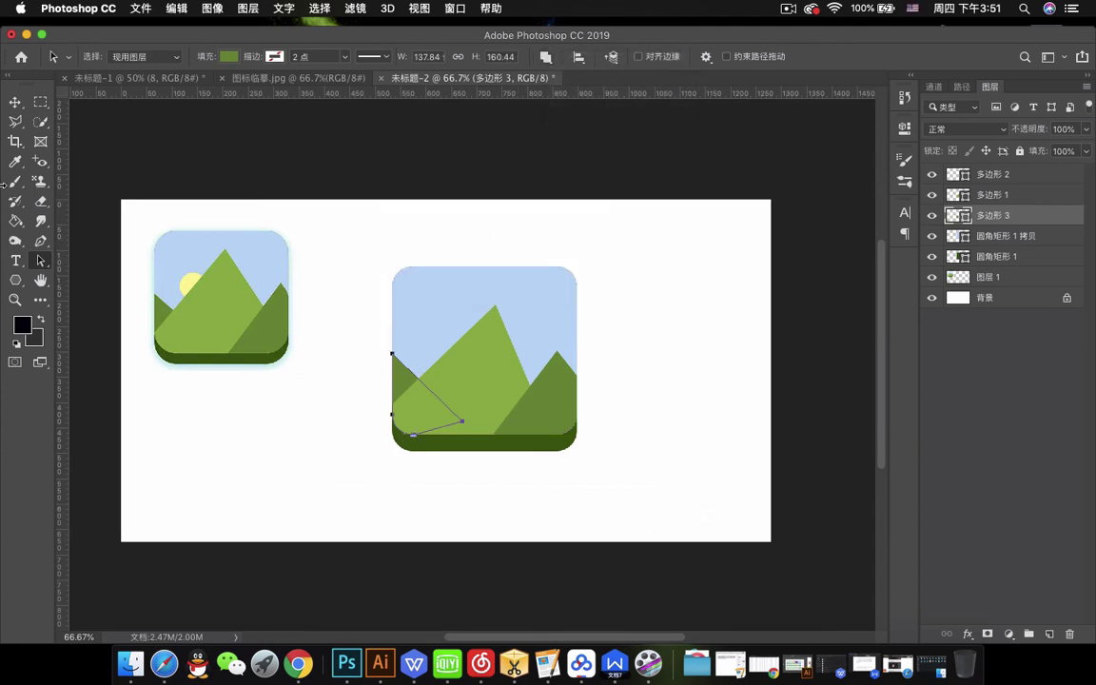
click(14, 102)
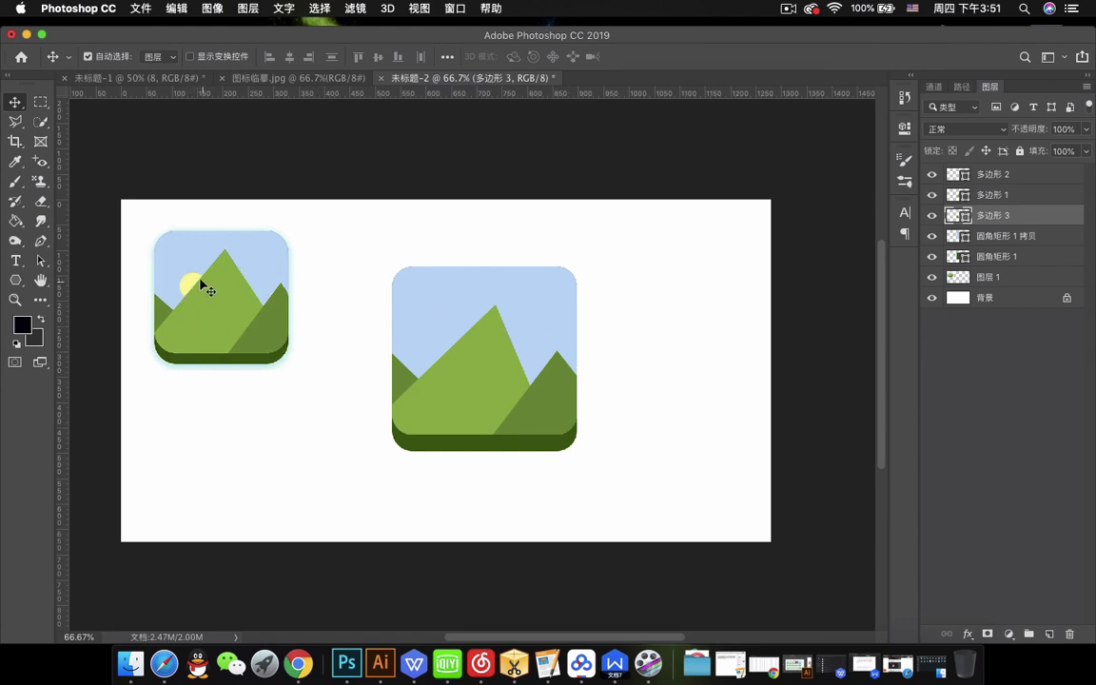
Draw a circle about 90 px in diameter for the sun, partly behind the large mountain's left slope.
drag(15, 279, 91, 311)
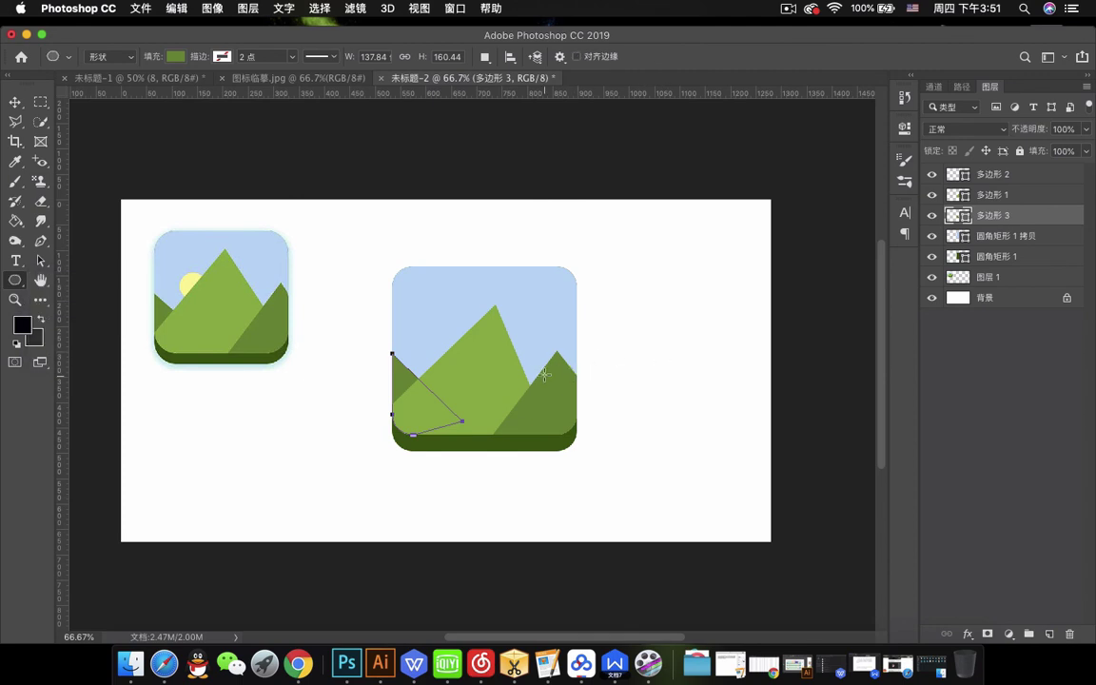
drag(430, 331, 489, 368)
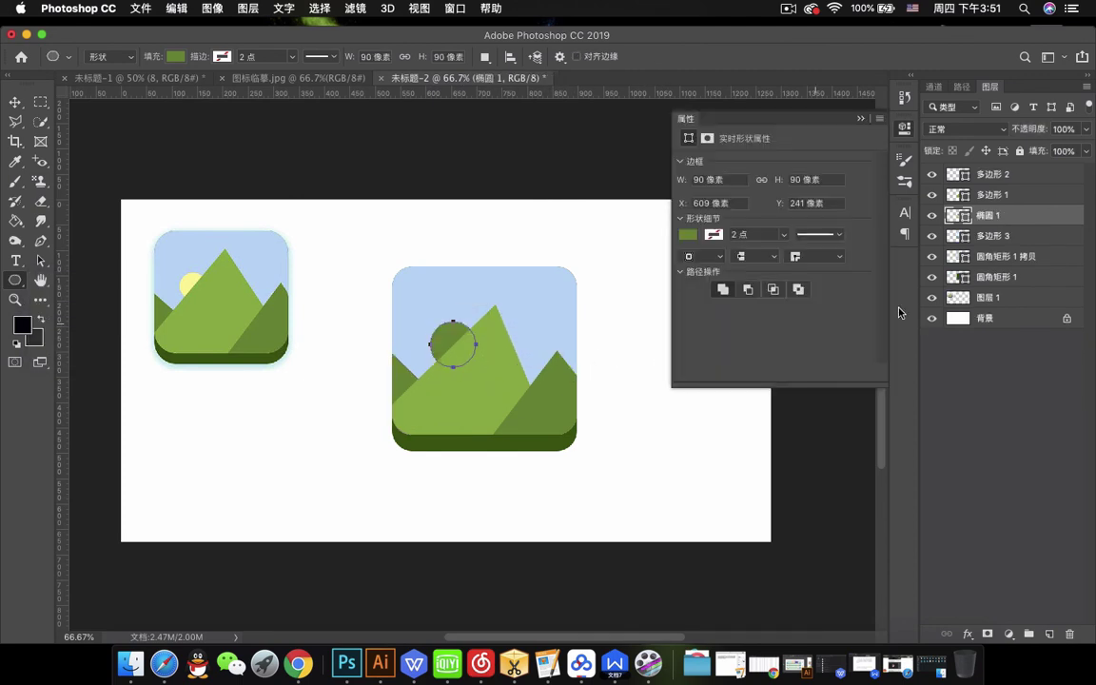
click(904, 129)
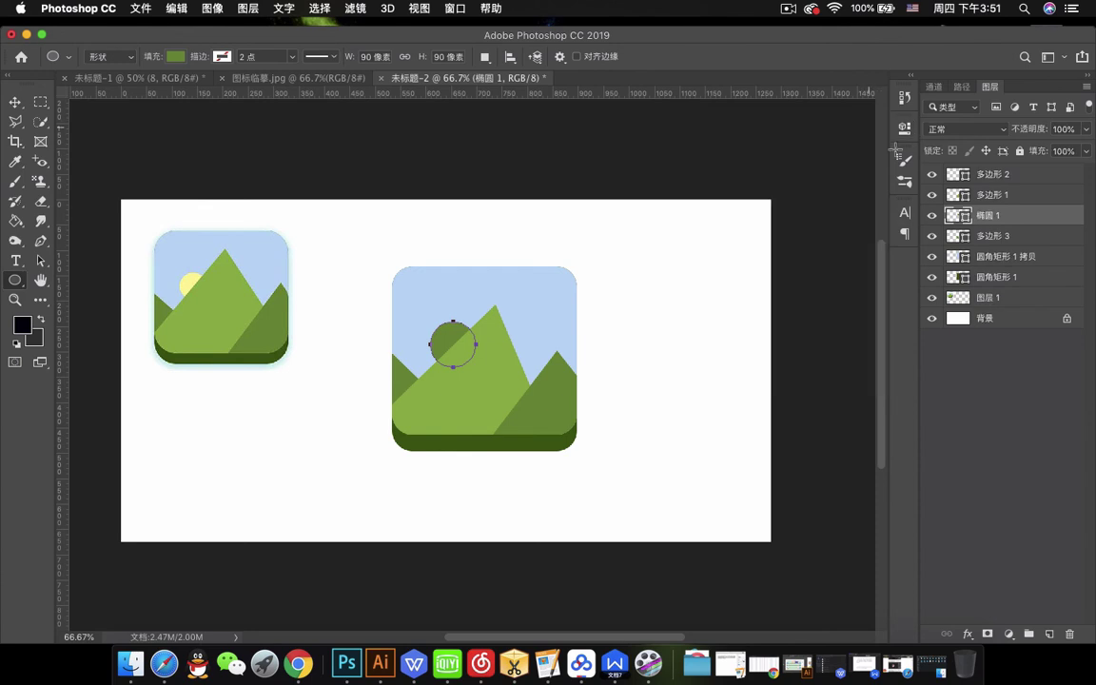
Fill the sun circle with the pale yellow sampled from the reference icon's sun and deselect it.
double_click(957, 217)
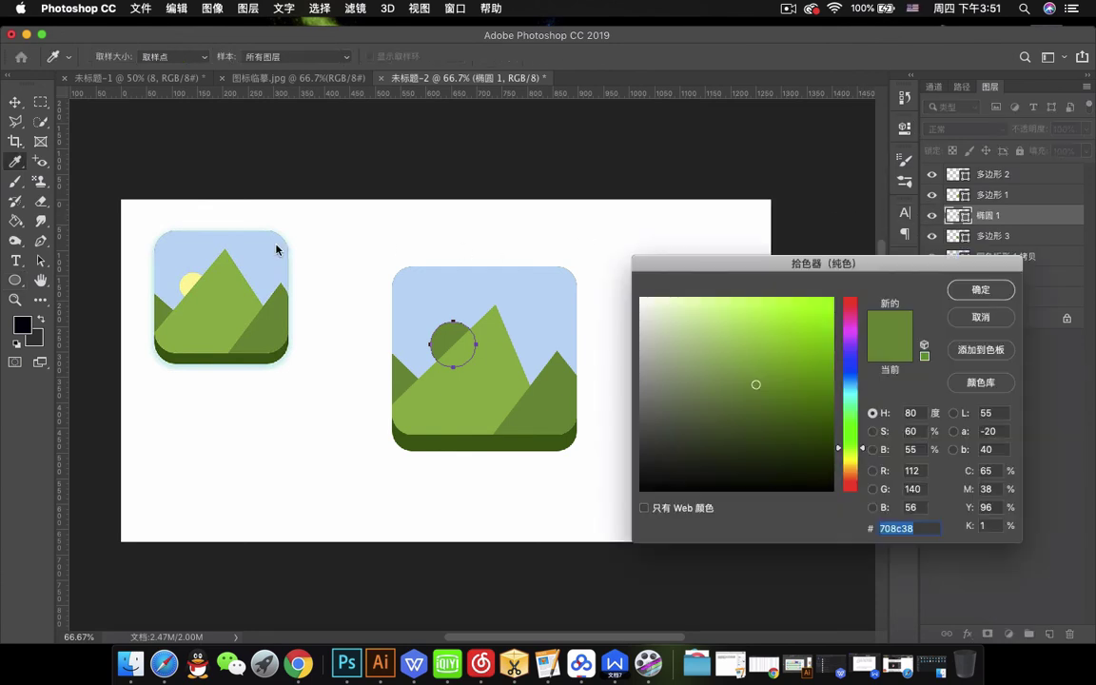
click(191, 280)
click(981, 290)
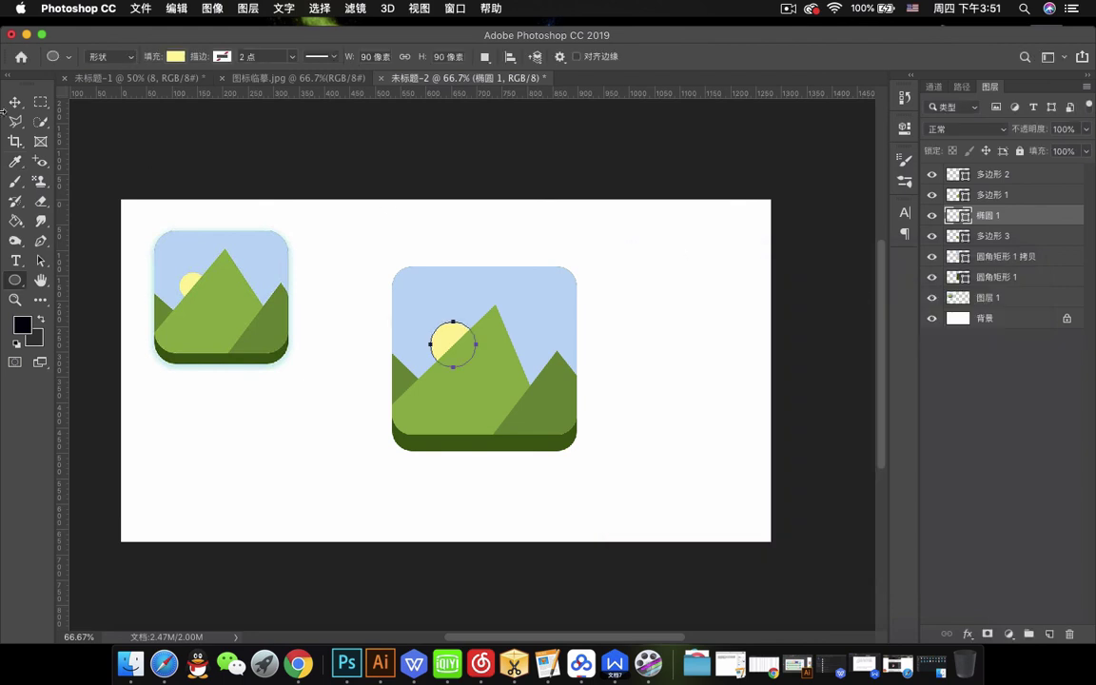
click(15, 103)
click(653, 276)
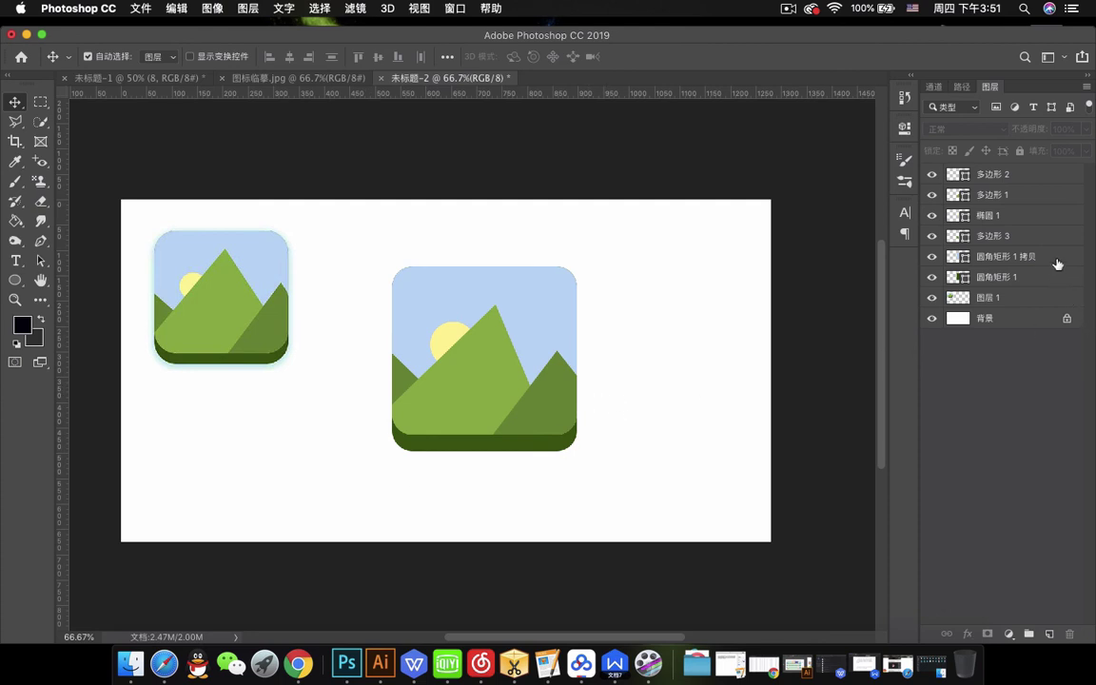
Select the blue rounded rectangle's layer and toggle its visibility off and on to check which part of the icon it forms.
click(987, 258)
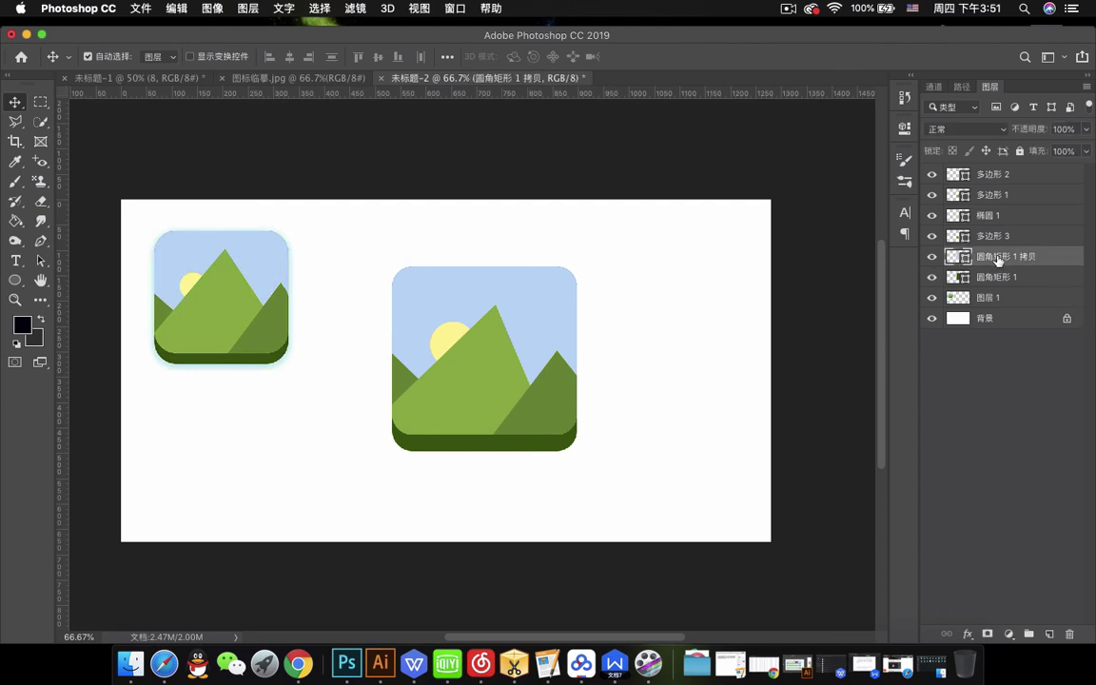
click(934, 258)
click(933, 258)
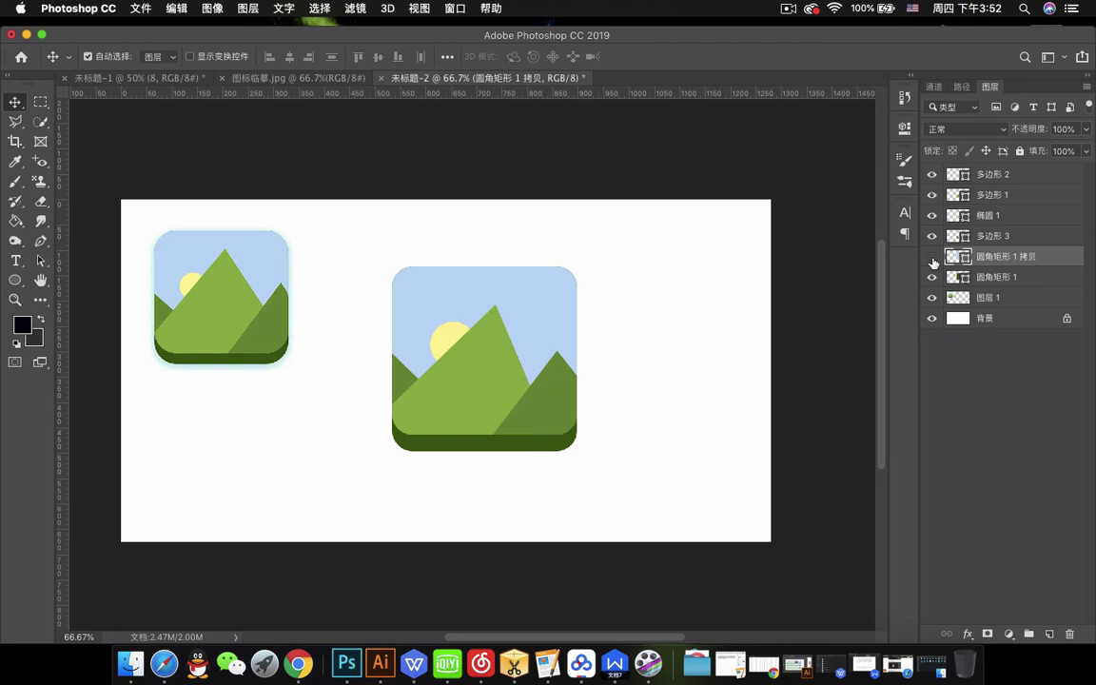
click(934, 258)
click(934, 258)
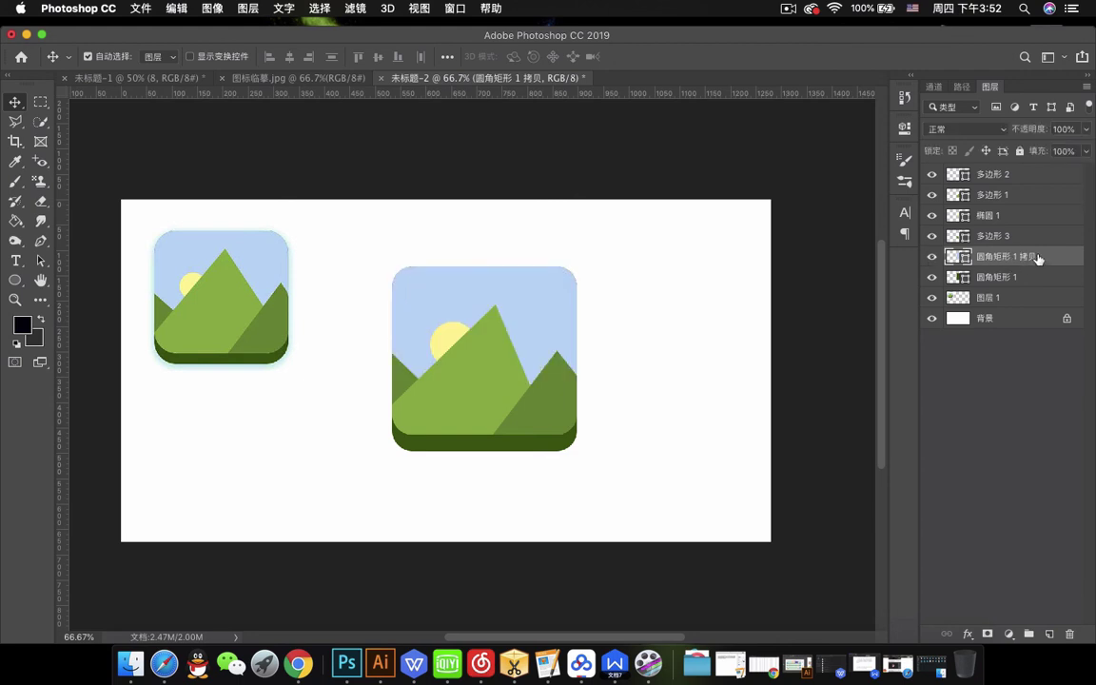